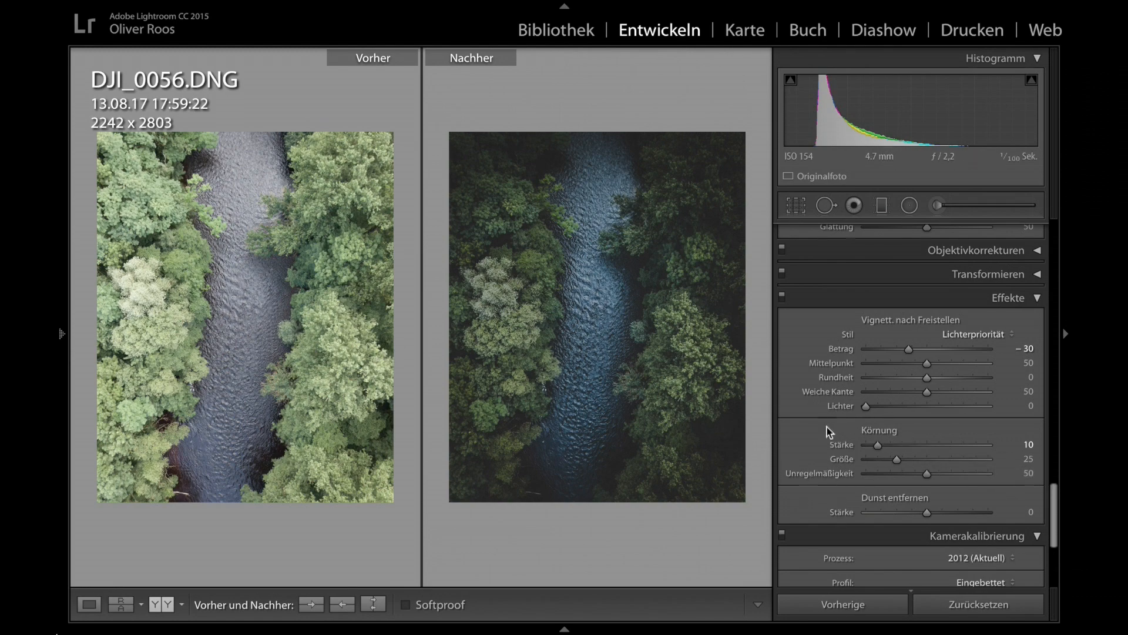
# Reset all develop settings of DJI_0056.DNG to the unedited original.
pyautogui.scroll(10, 839, 428)
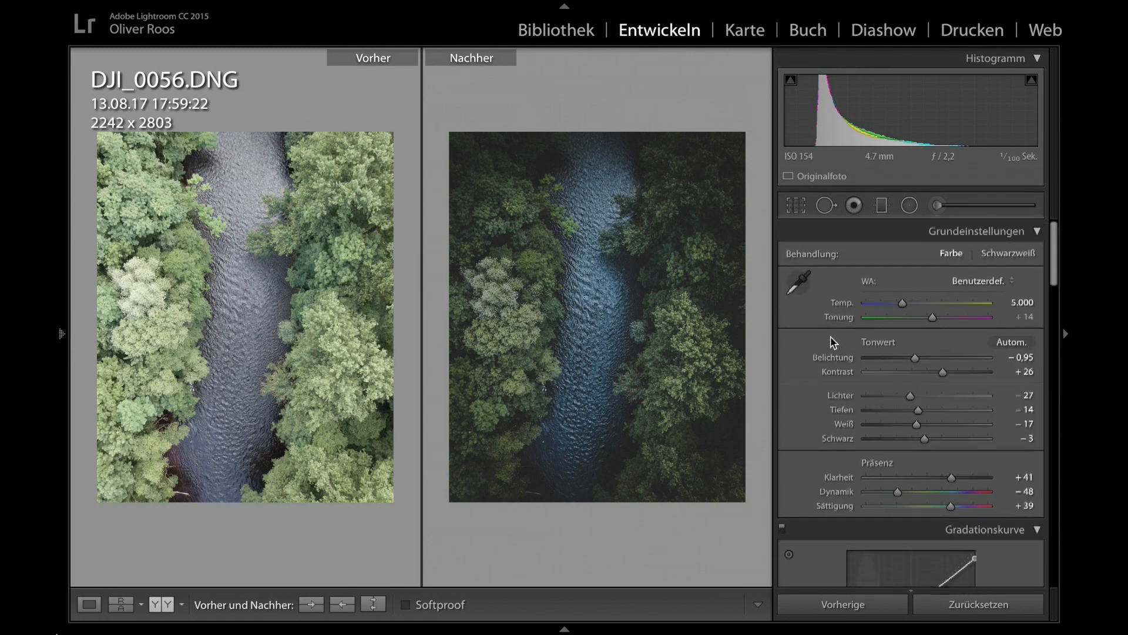
pyautogui.scroll(-10, 831, 336)
pyautogui.scroll(10, 830, 336)
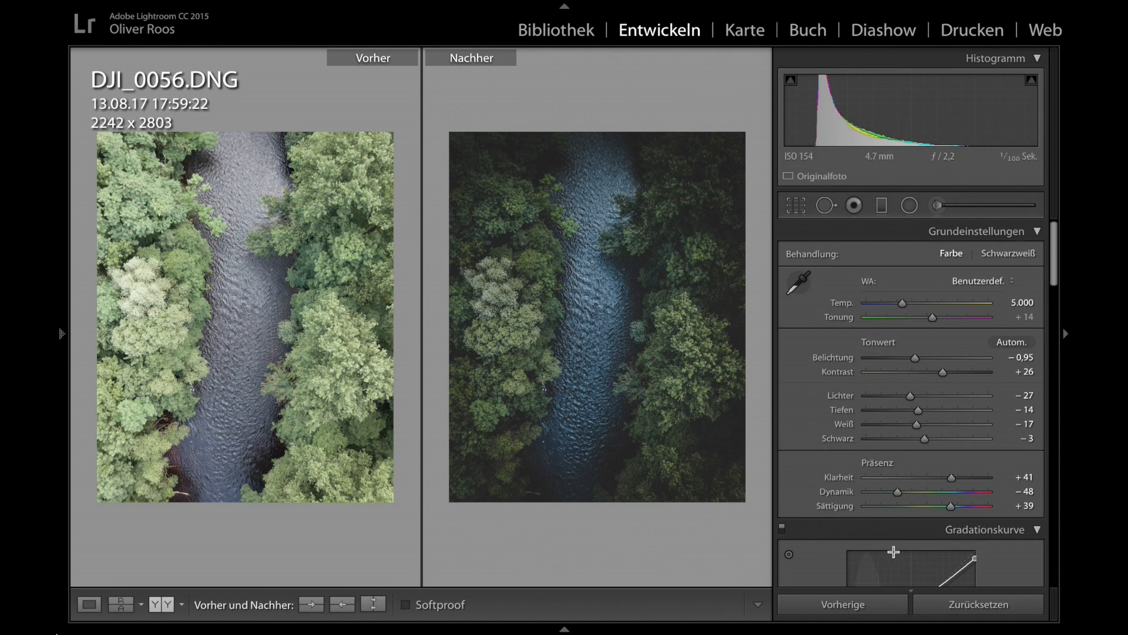
pyautogui.click(1020, 604)
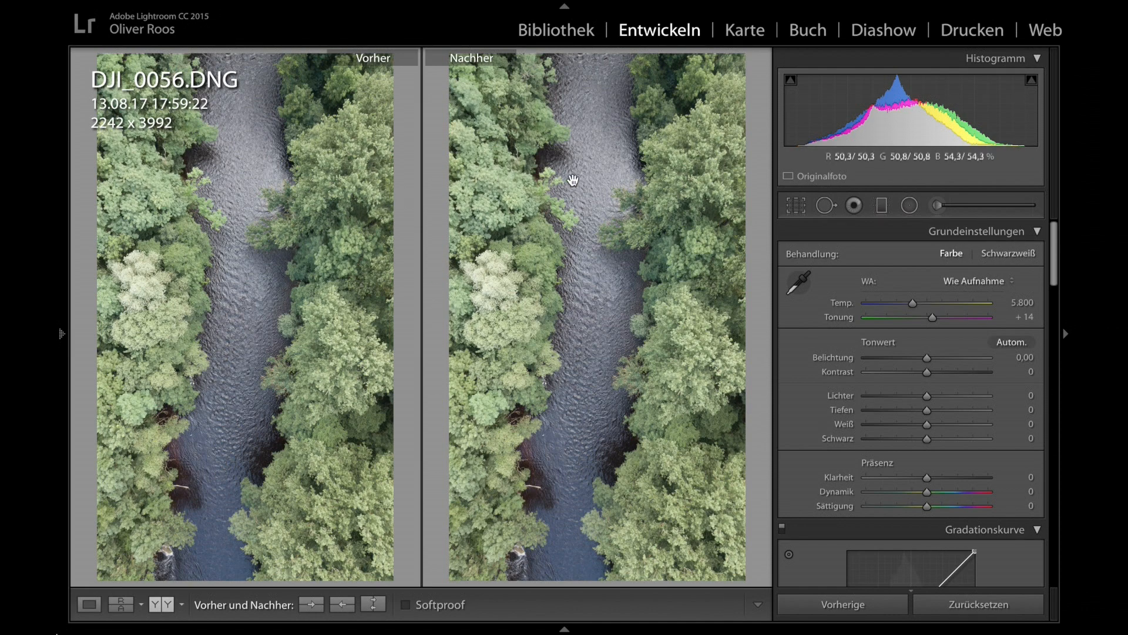
# Set the photo's white balance temperature to 5.000.
pyautogui.scroll(-3, 842, 289)
pyautogui.scroll(3, 842, 289)
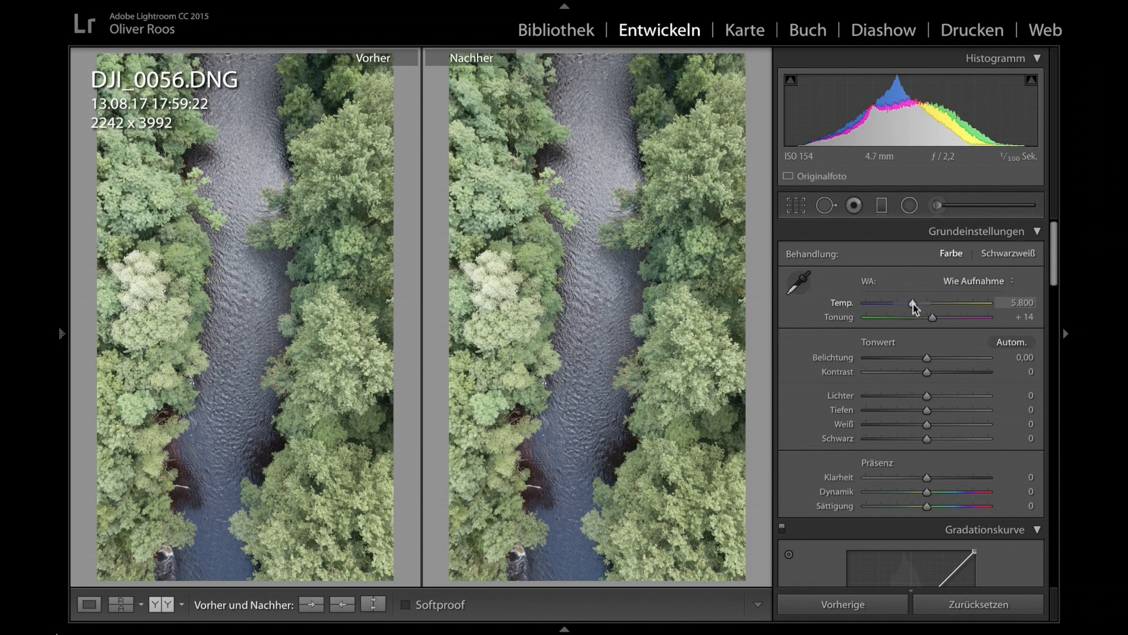
pyautogui.click(1017, 305)
pyautogui.write('5000')
pyautogui.press('Return')
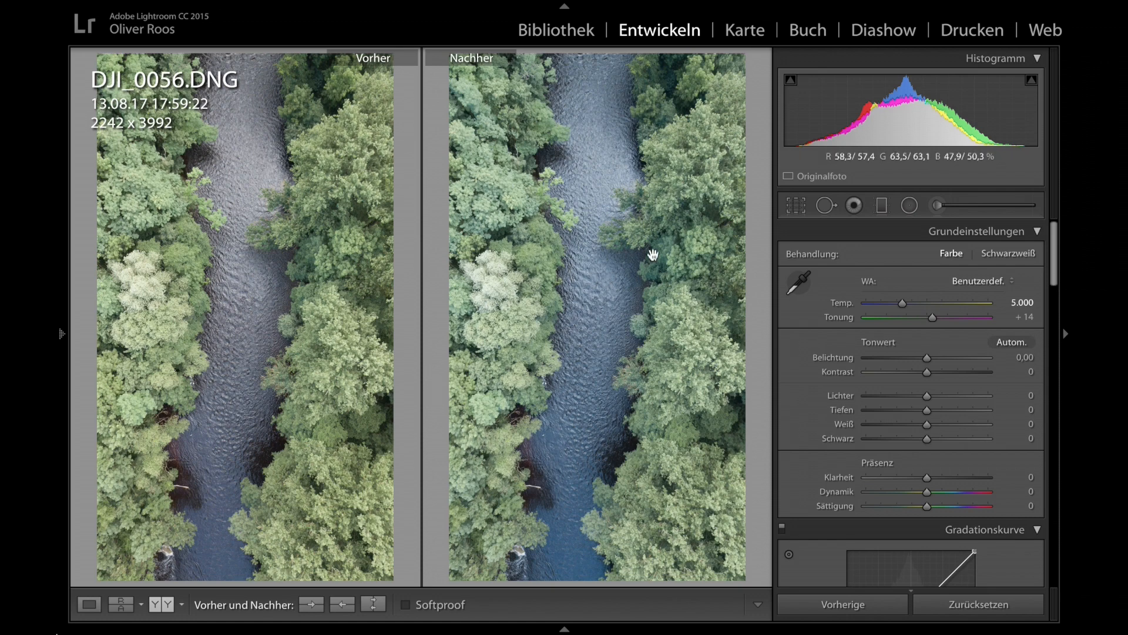
# Crop the photo to the 4 x 5 / 8 x 10 aspect ratio around its centre and return to the before/after comparison.
pyautogui.click(797, 206)
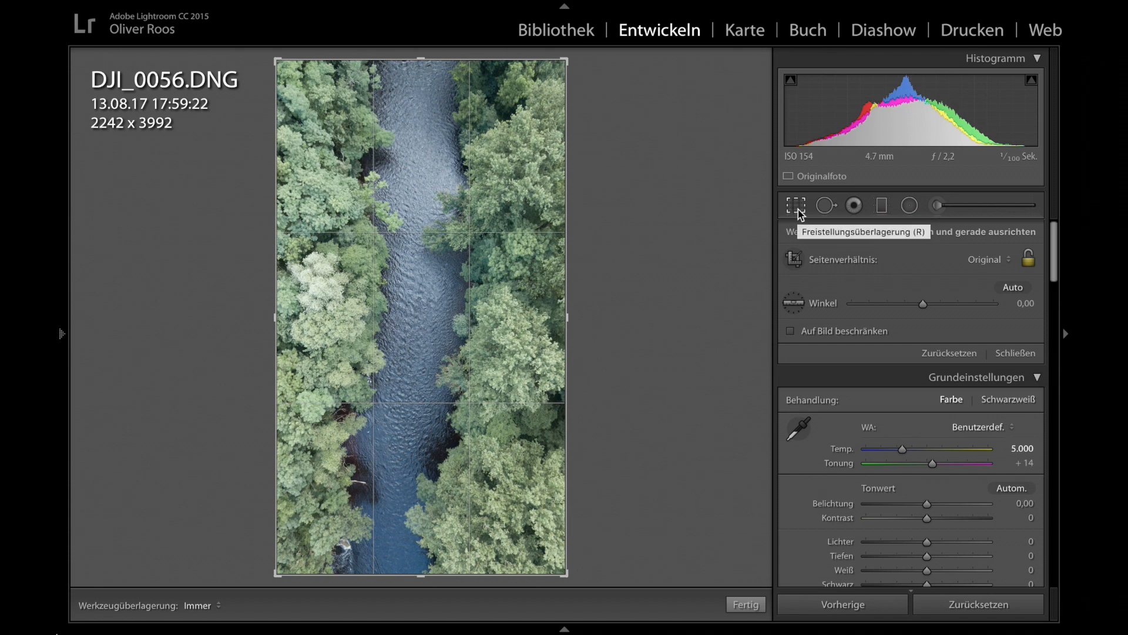
pyautogui.click(1003, 262)
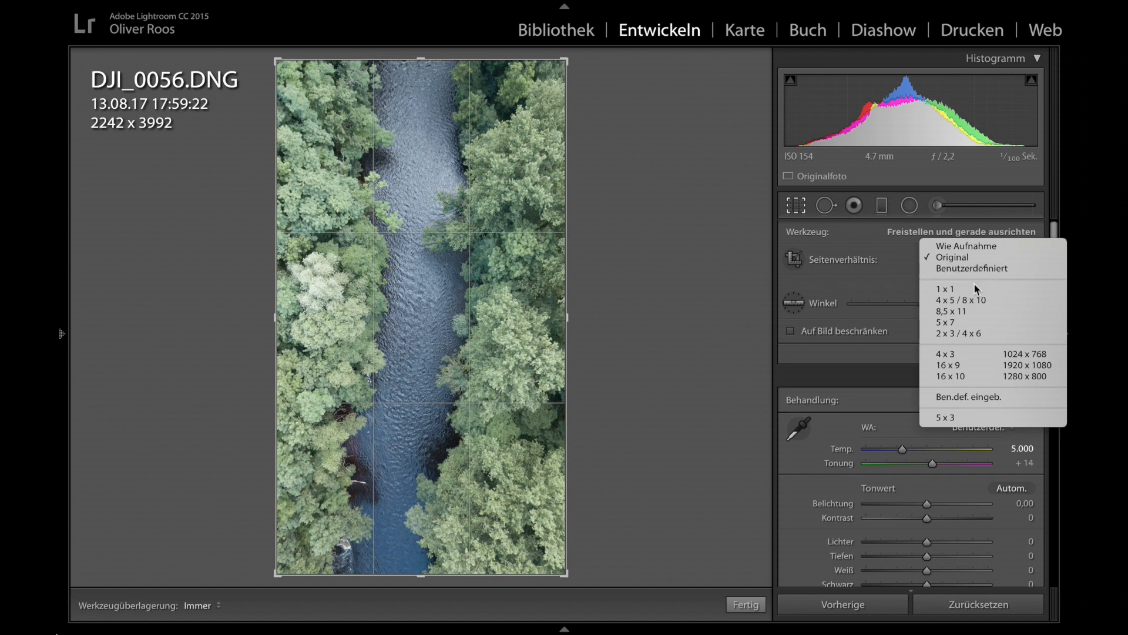
pyautogui.click(956, 301)
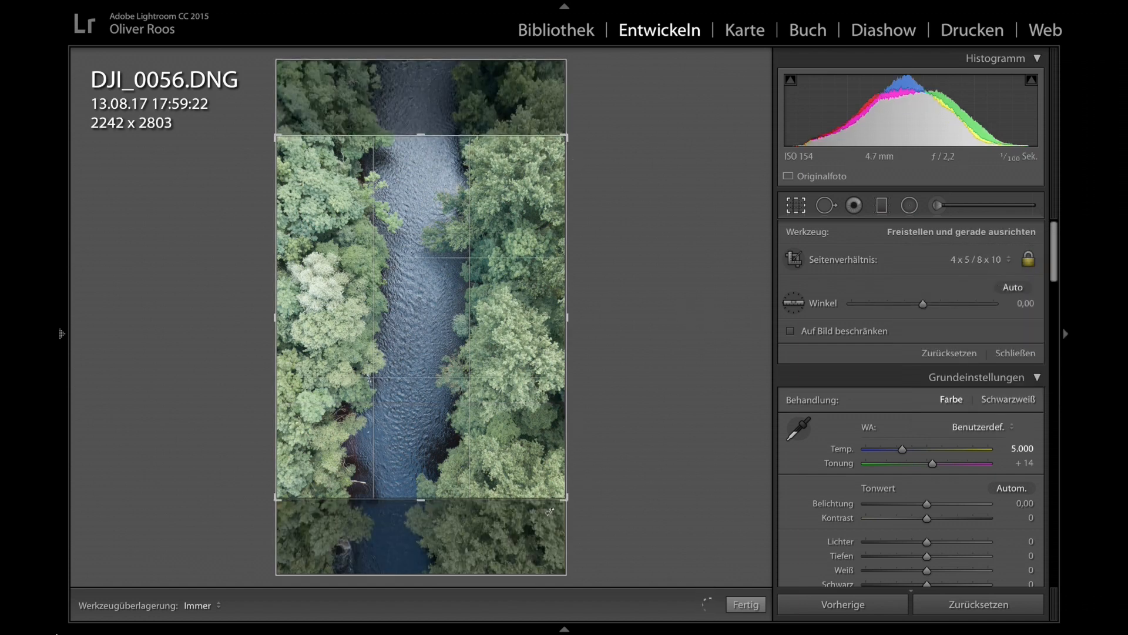
pyautogui.moveTo(485, 251); pyautogui.dragTo(485, 278)
pyautogui.moveTo(485, 296); pyautogui.dragTo(486, 252)
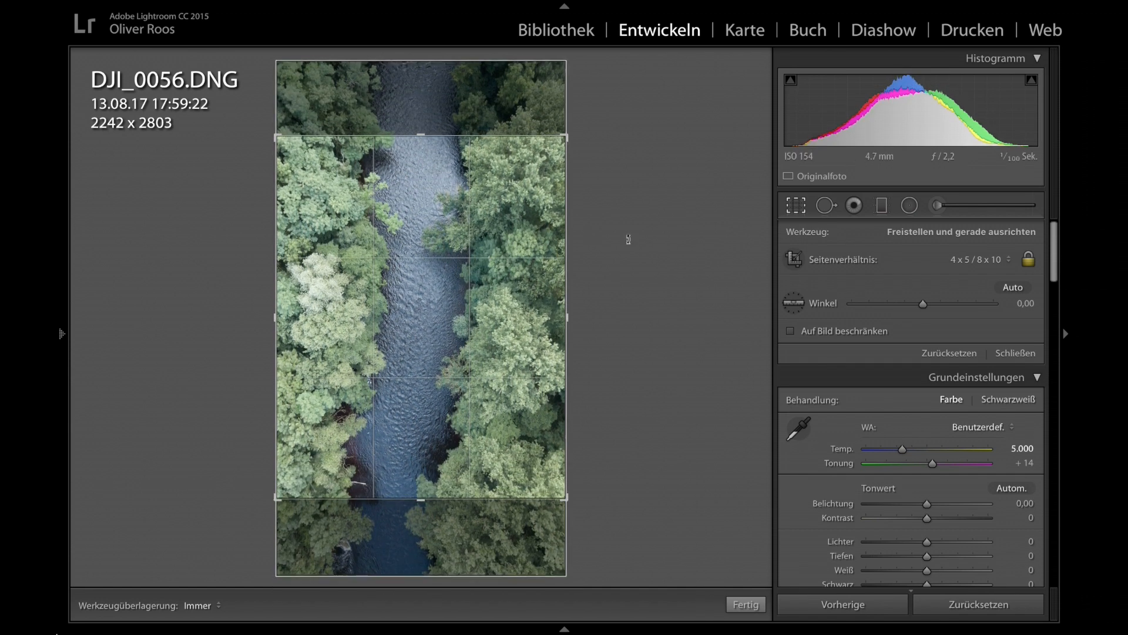
pyautogui.click(745, 605)
pyautogui.click(160, 607)
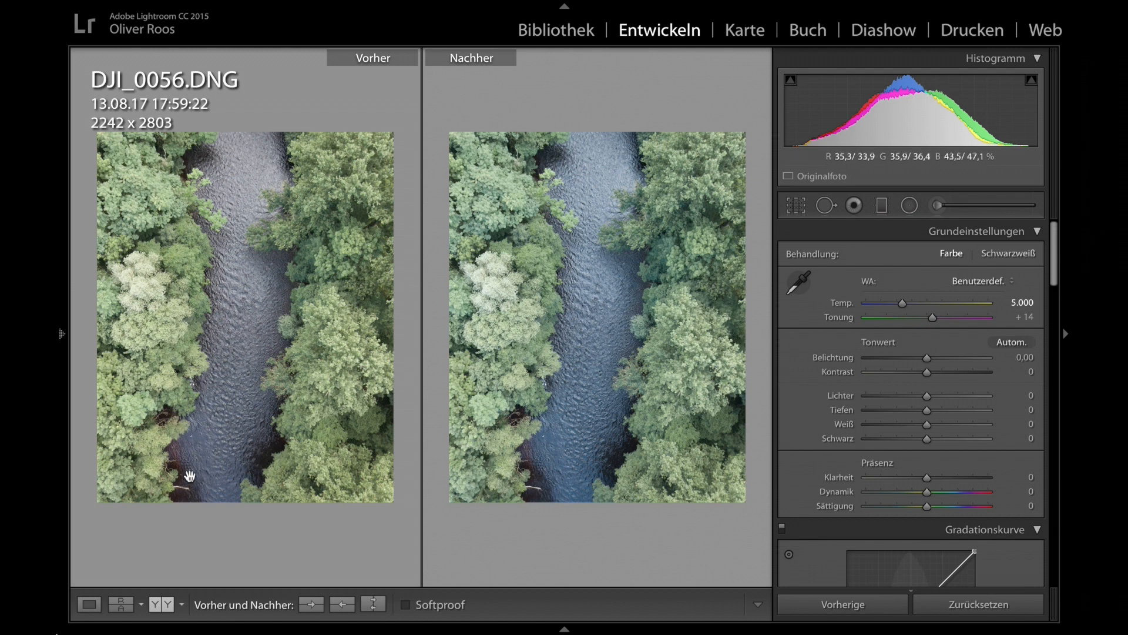
# Lower the photo's exposure to −0,90 and raise its contrast to +17.
pyautogui.click(277, 456)
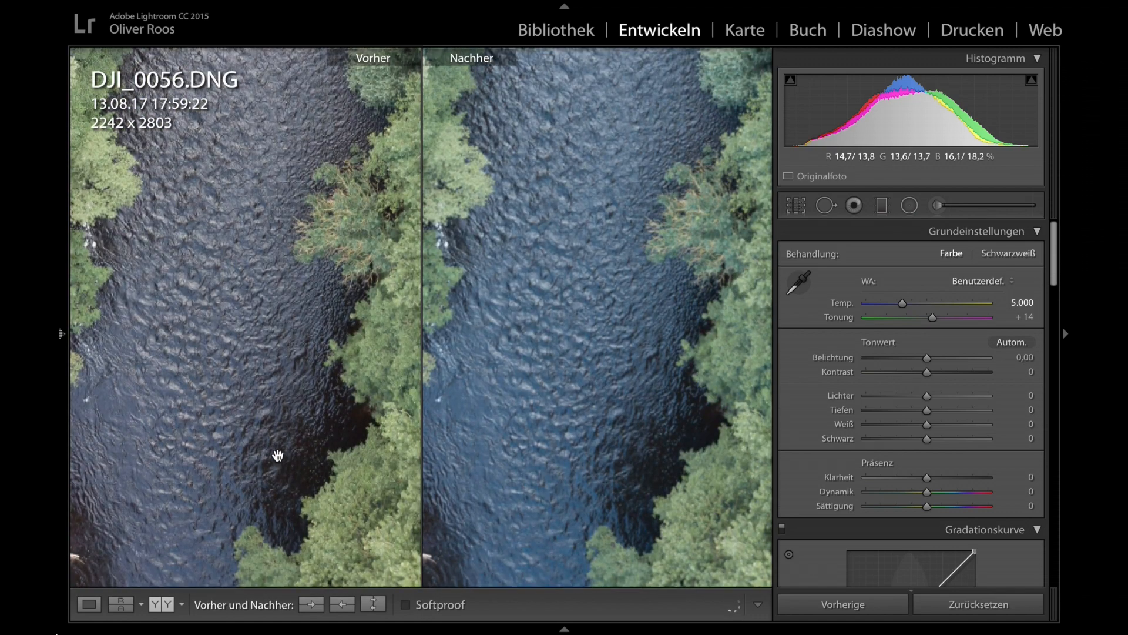
pyautogui.scroll(-2, 277, 456)
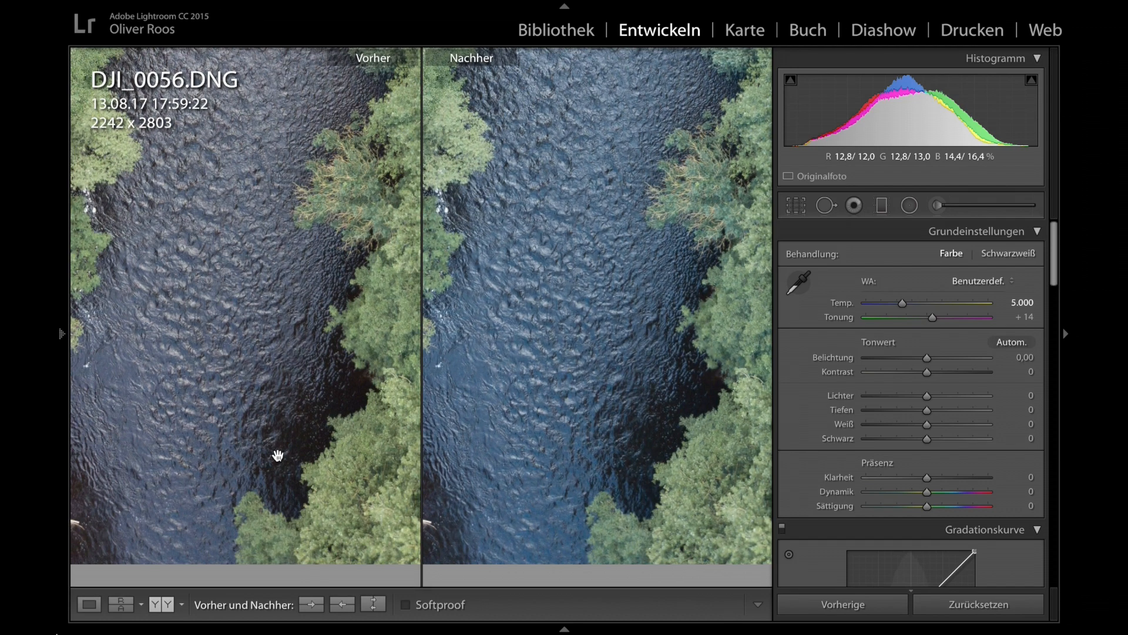
pyautogui.click(302, 332)
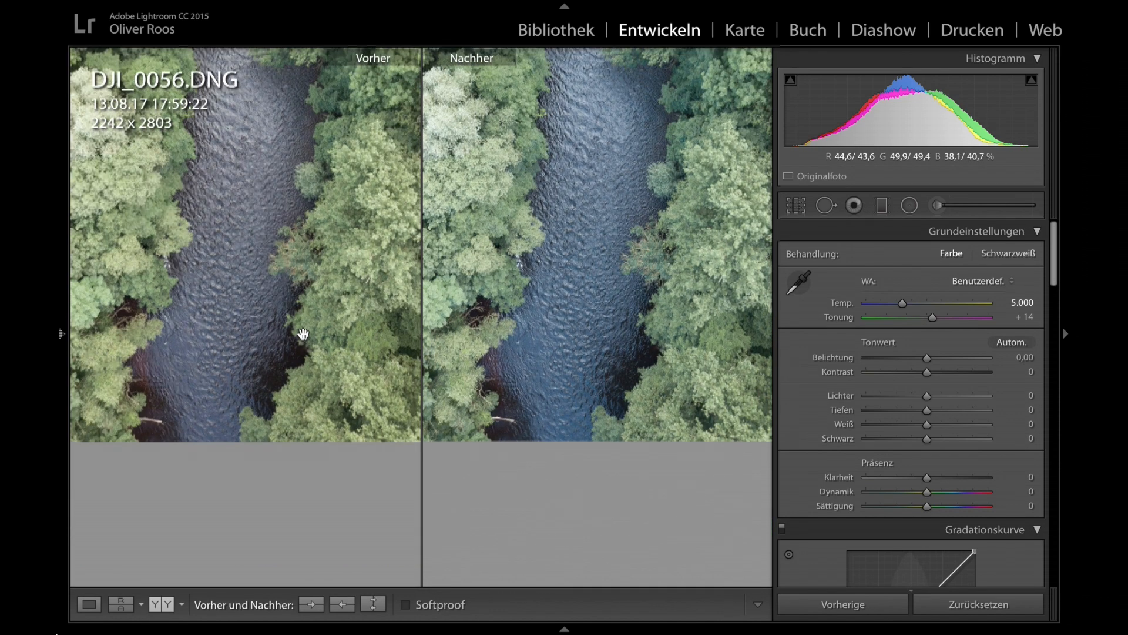
pyautogui.click(303, 333)
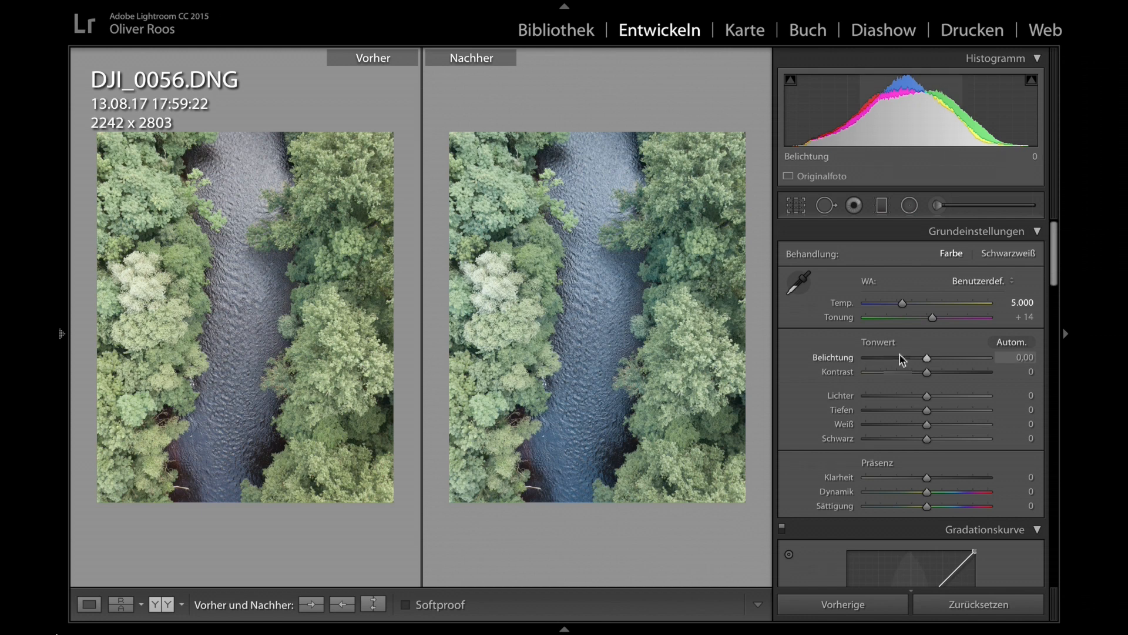
pyautogui.moveTo(925, 359); pyautogui.dragTo(916, 359)
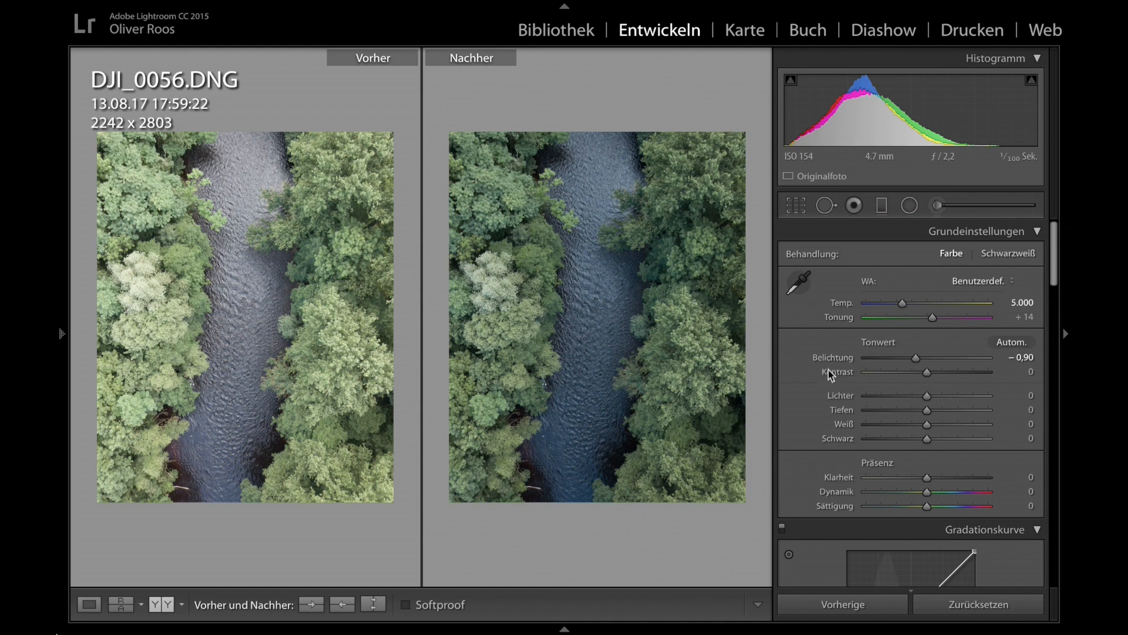
pyautogui.click(929, 371)
pyautogui.moveTo(935, 376); pyautogui.dragTo(941, 380)
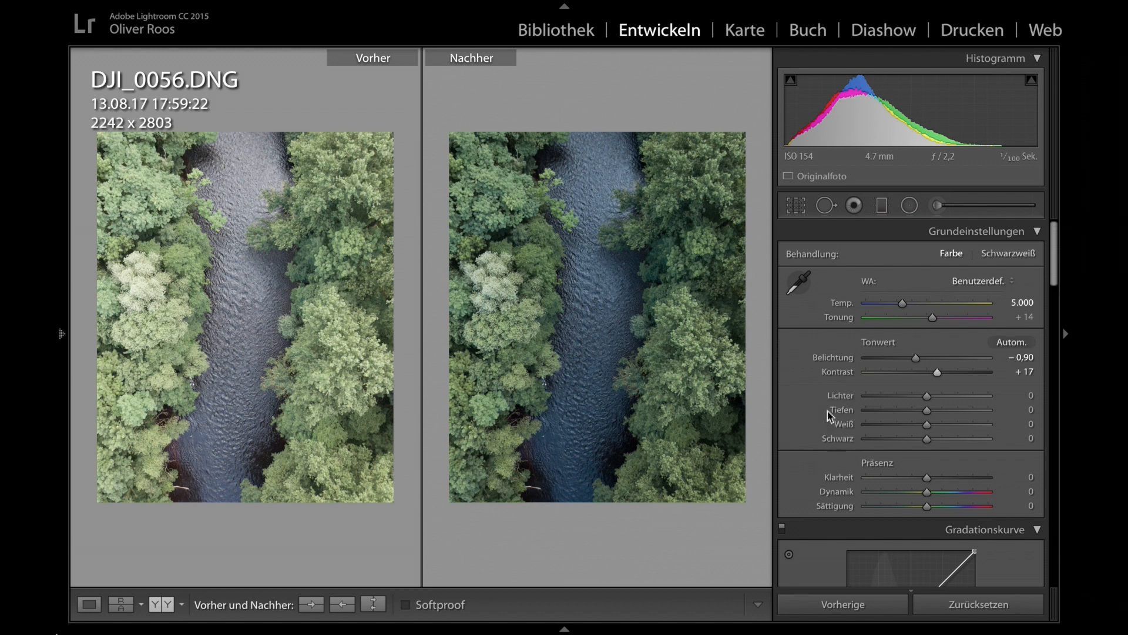
# Apply the Fairfilter point curve to the RGB channel, comparing the photo with and without it.
pyautogui.scroll(-5, 806, 365)
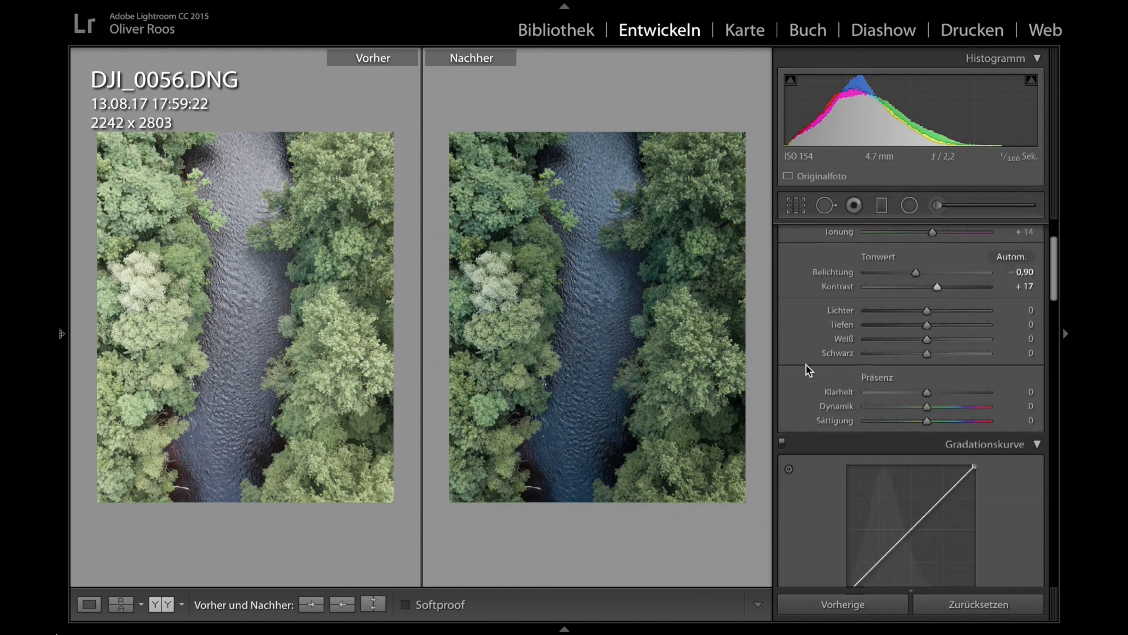
pyautogui.scroll(-3, 808, 369)
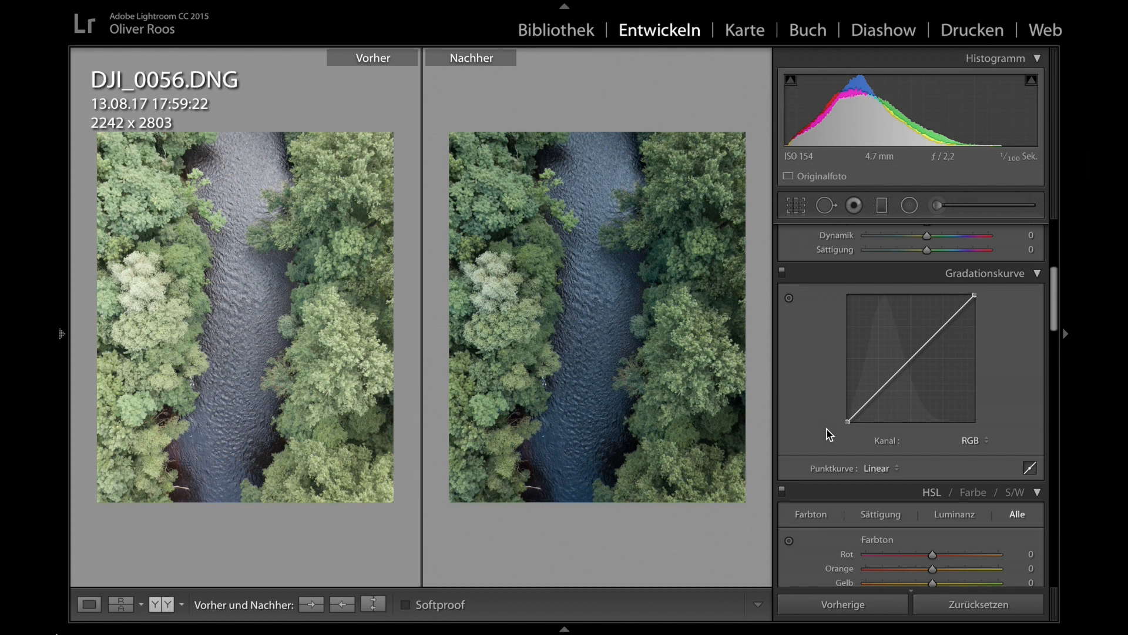
pyautogui.click(898, 469)
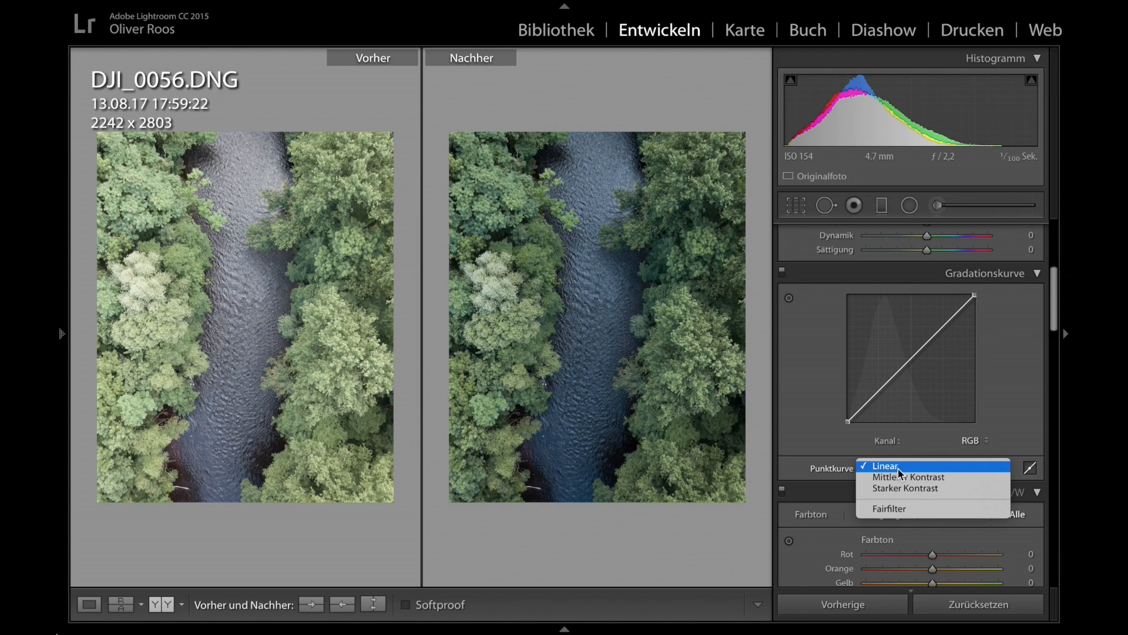
pyautogui.click(902, 509)
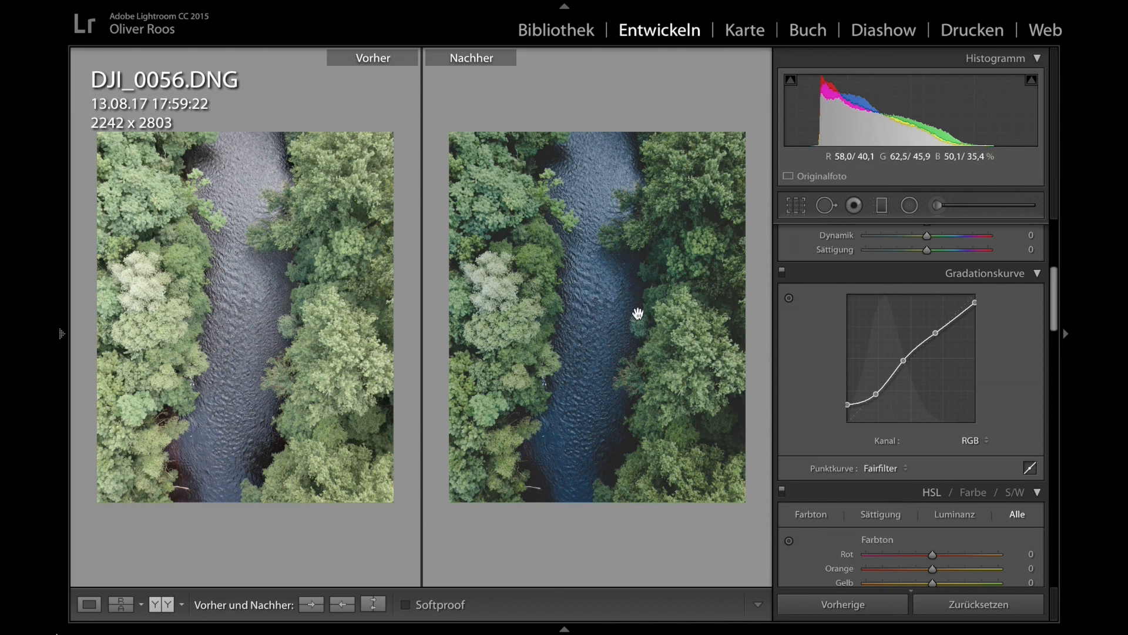
pyautogui.hotkey('ctrl', 'z')
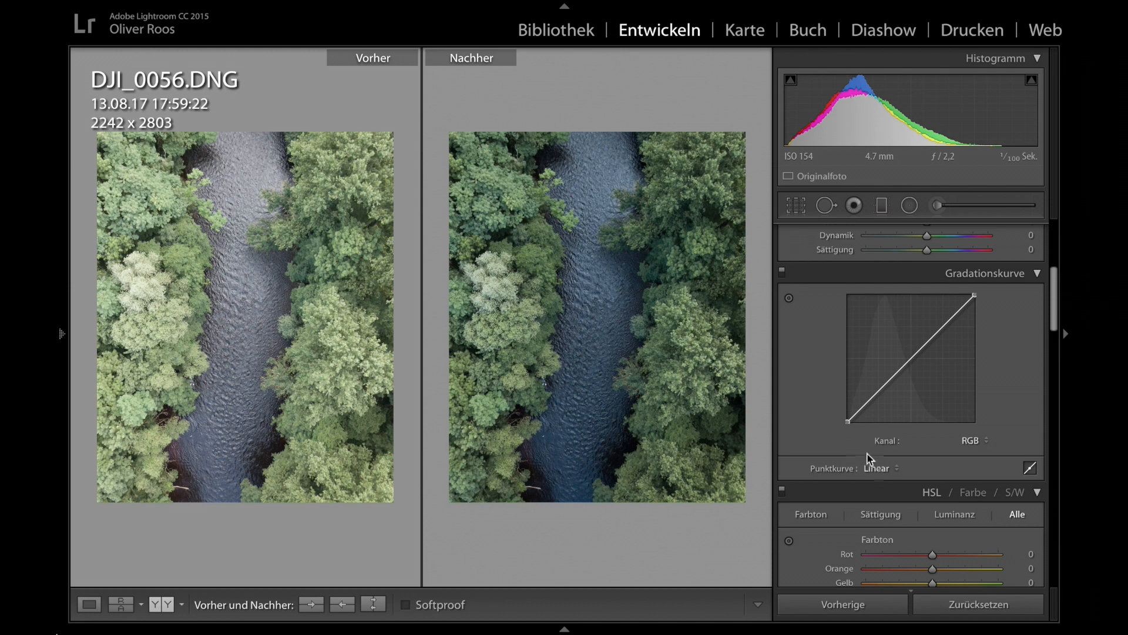
pyautogui.click(878, 469)
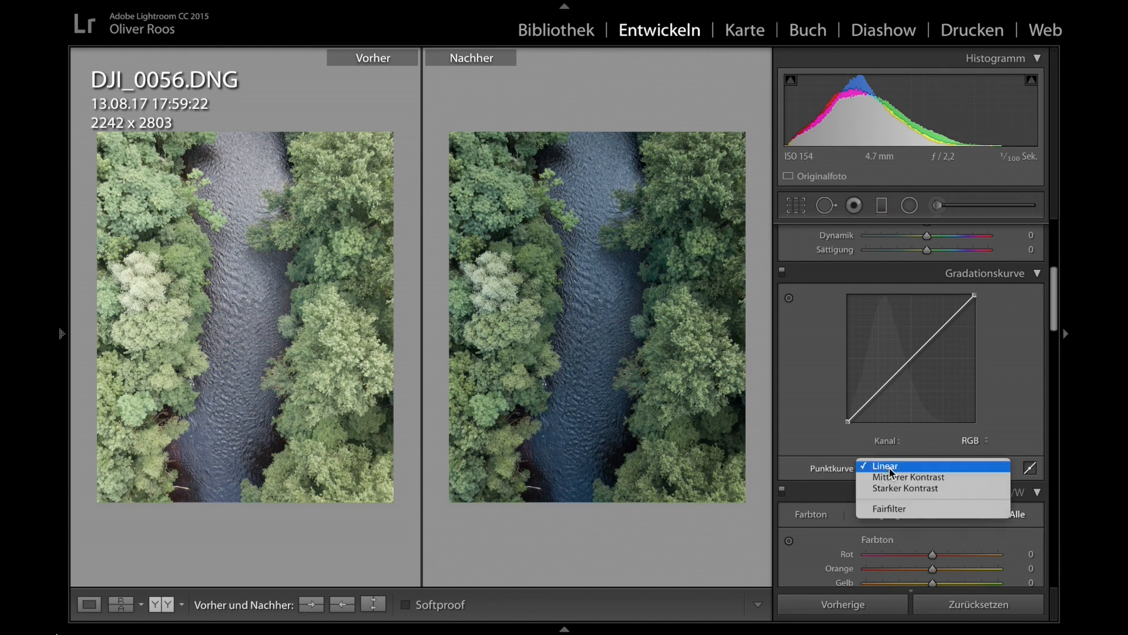
pyautogui.click(898, 509)
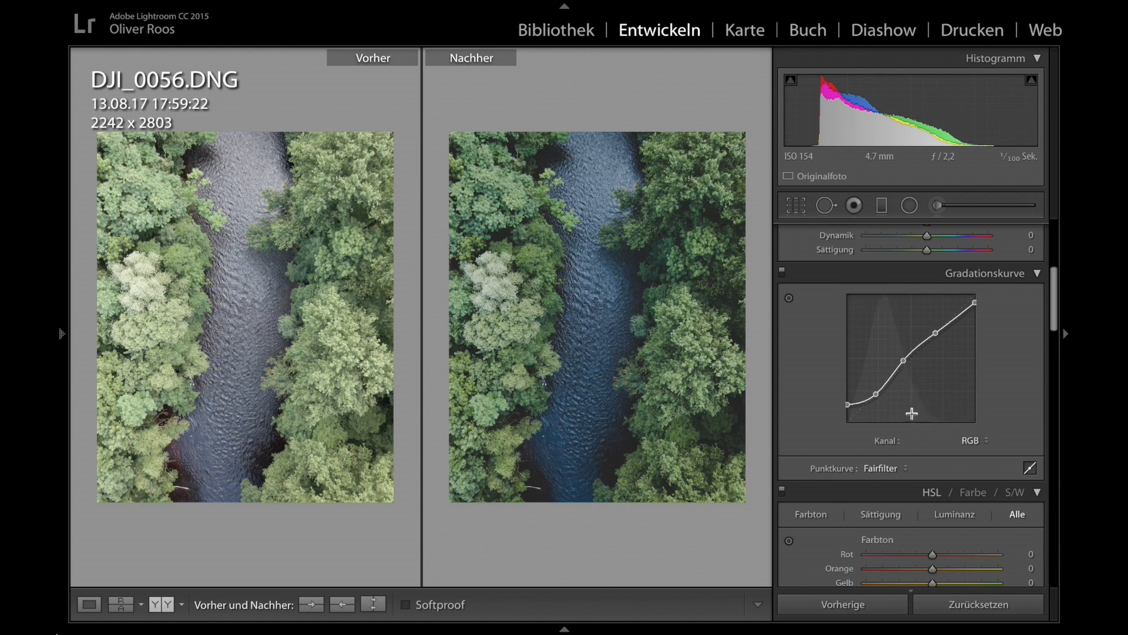
# Lower the tone curve's black point to 0,0 % output, and raise it back to about 14,1 %.
pyautogui.moveTo(848, 406)
pyautogui.moveTo(847, 406); pyautogui.dragTo(843, 428)
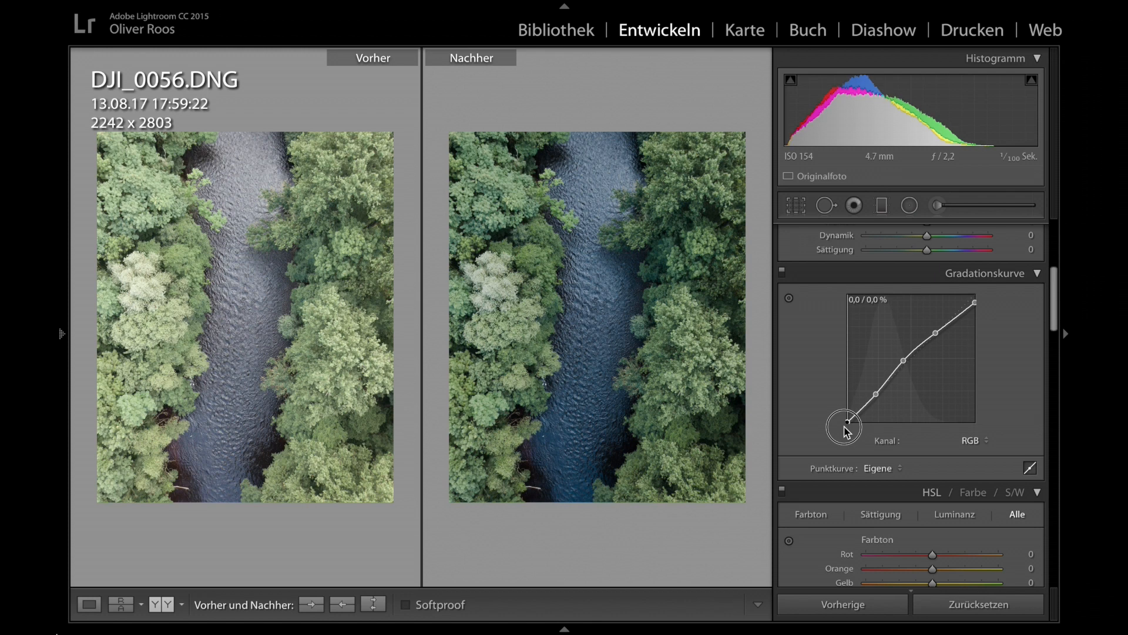
pyautogui.moveTo(844, 428); pyautogui.dragTo(844, 405)
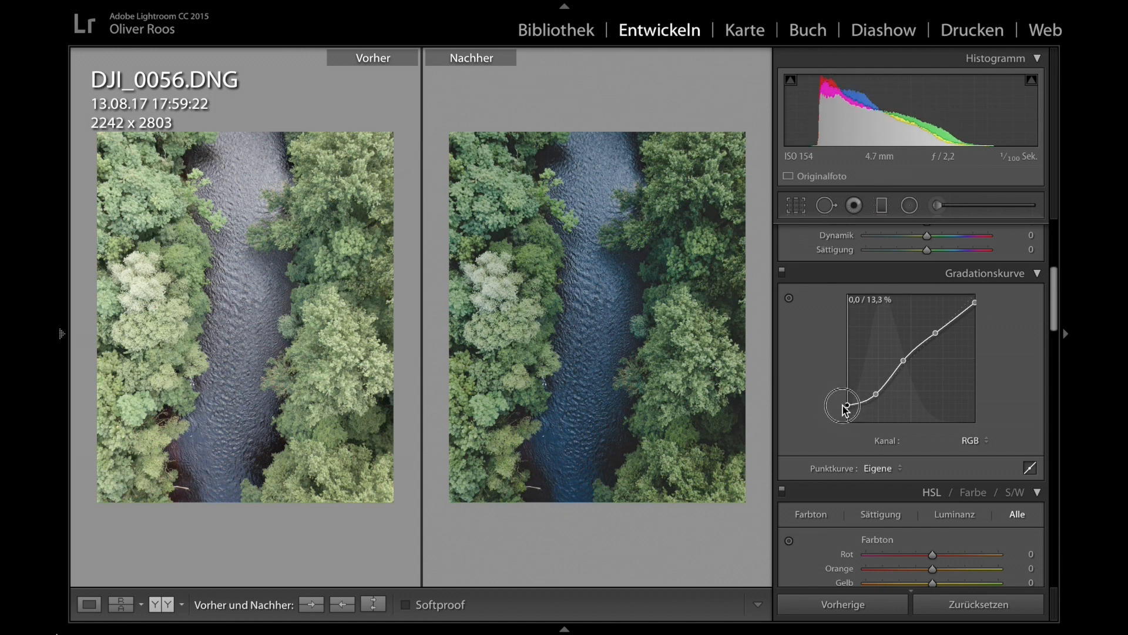
pyautogui.moveTo(845, 406); pyautogui.dragTo(845, 406)
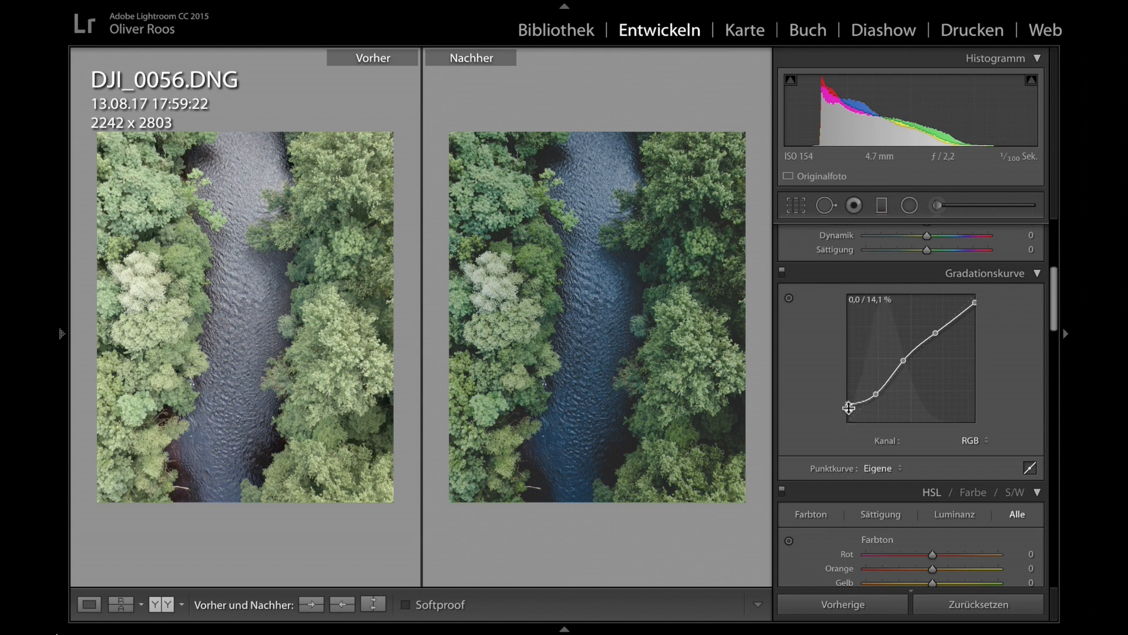
# Try pulling the tone curve's middle control point down to about 46,7 / 27,8 % and back up, and undo the change.
pyautogui.rightClick(876, 395)
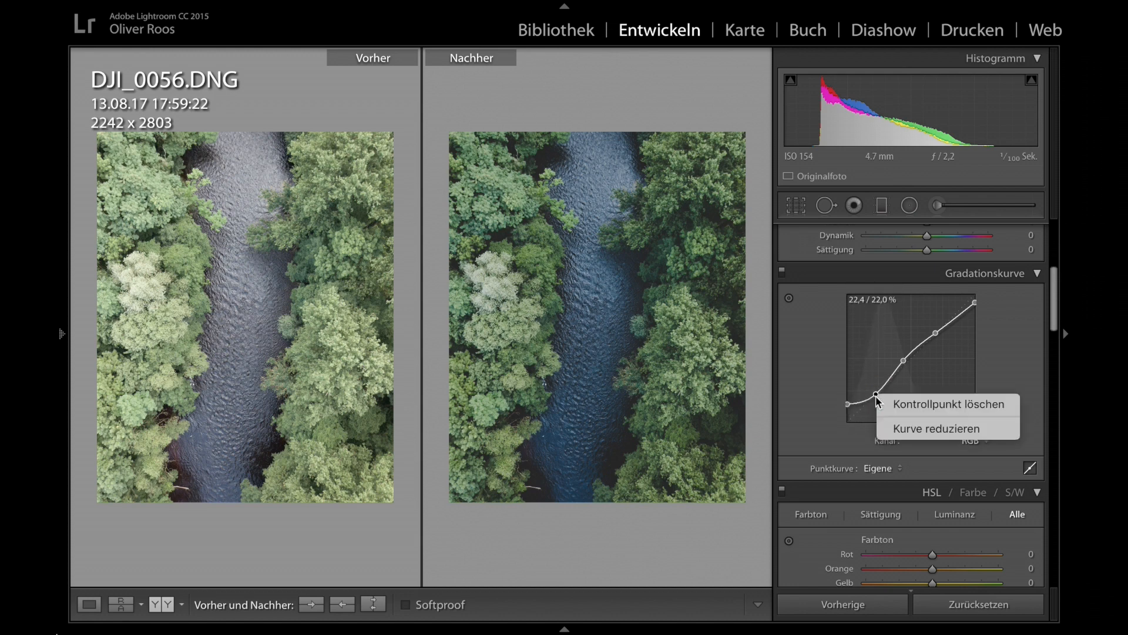
pyautogui.click(808, 383)
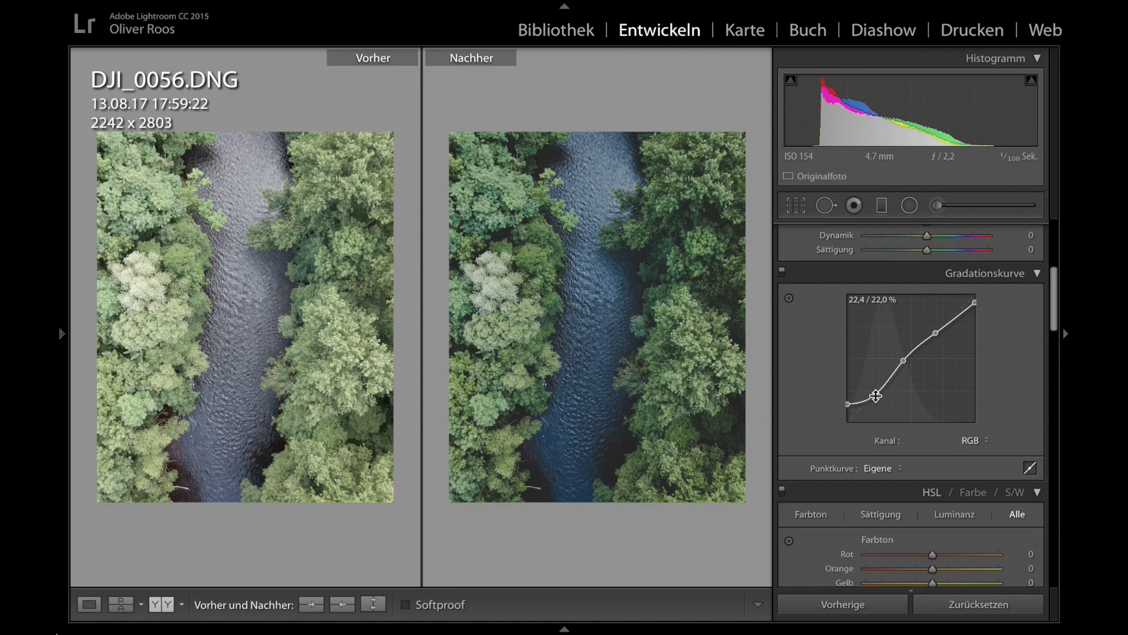
pyautogui.click(905, 361)
pyautogui.click(904, 361)
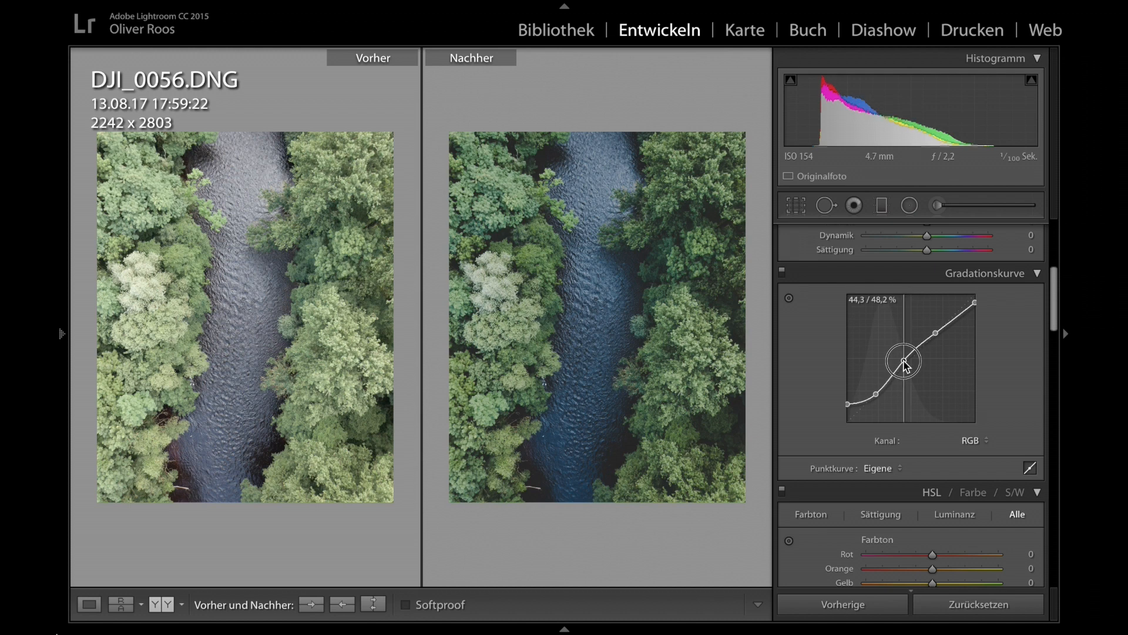
pyautogui.moveTo(904, 361); pyautogui.dragTo(909, 393)
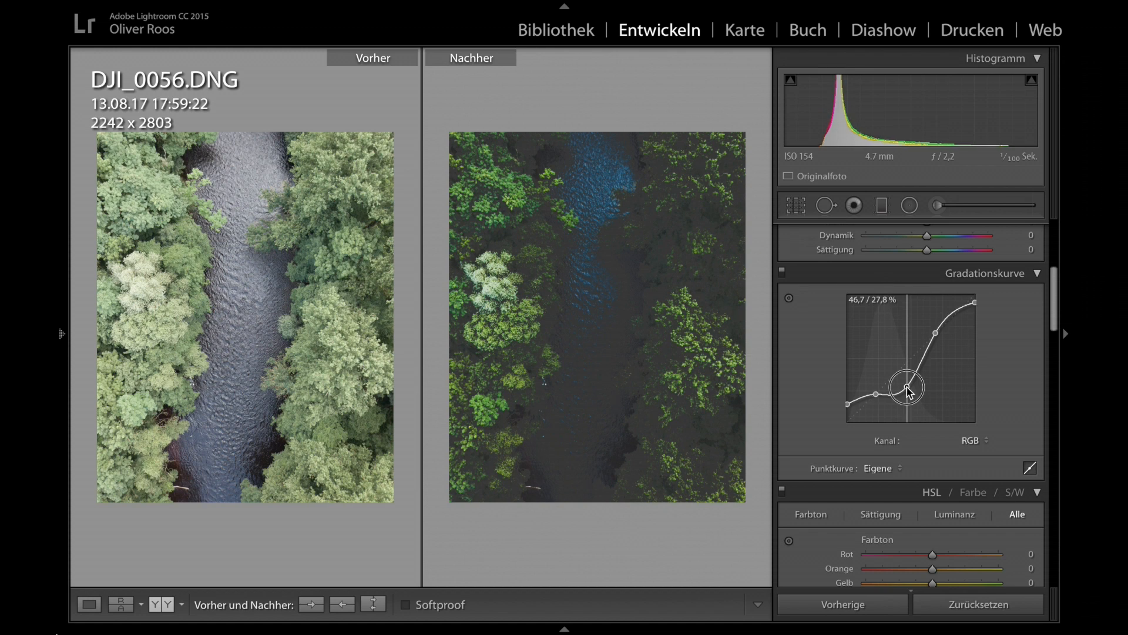
pyautogui.moveTo(910, 392); pyautogui.dragTo(910, 380)
pyautogui.moveTo(909, 376); pyautogui.dragTo(908, 362)
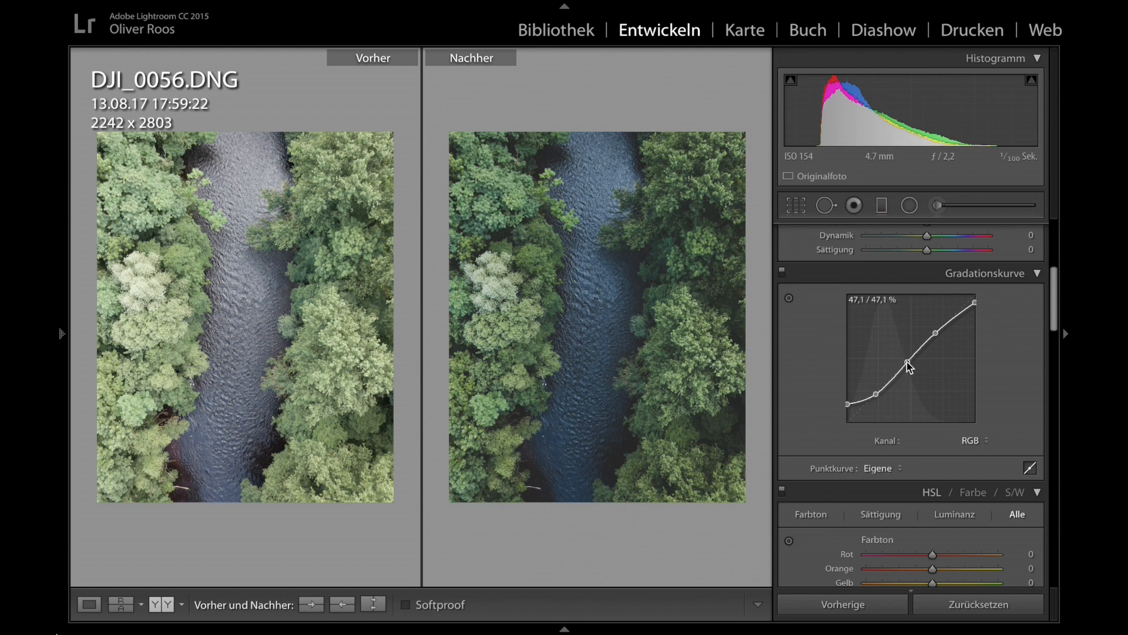
pyautogui.hotkey('ctrl', 'z')
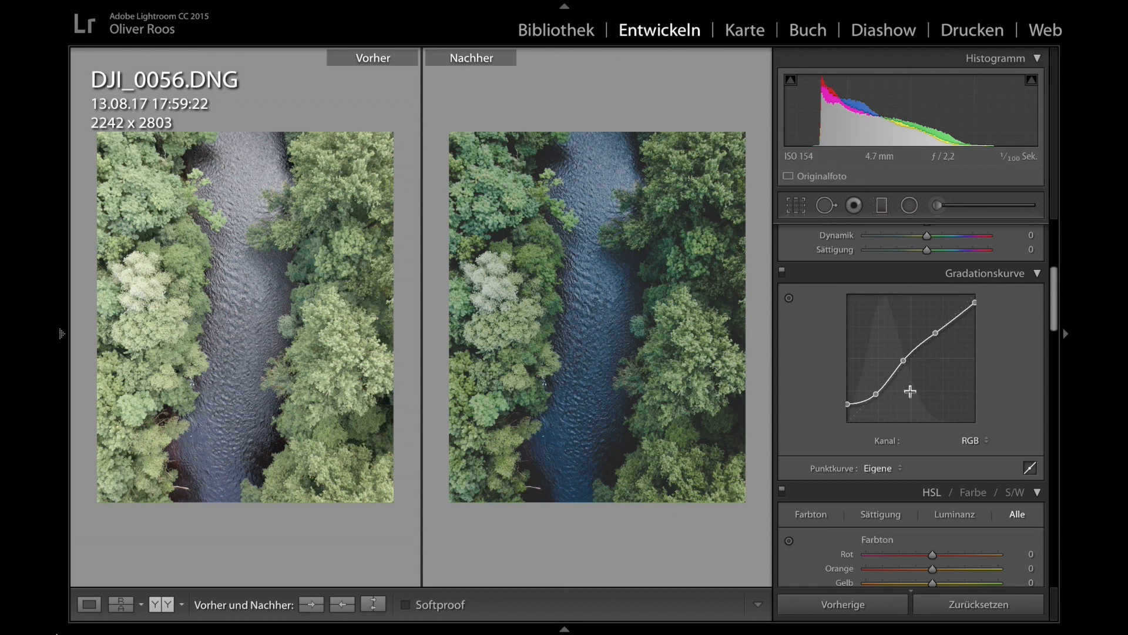
pyautogui.moveTo(976, 303)
pyautogui.mouseDown()
pyautogui.moveTo(974, 348)
pyautogui.moveTo(978, 304)
pyautogui.mouseUp()
pyautogui.scroll(3, 989, 382)
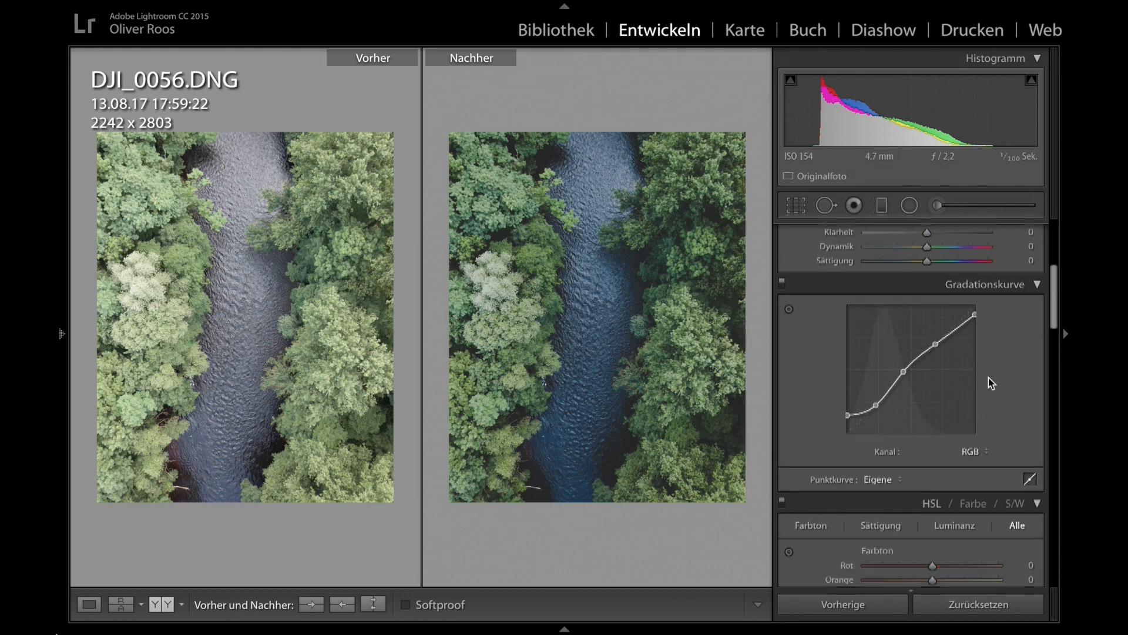
pyautogui.scroll(-2, 988, 382)
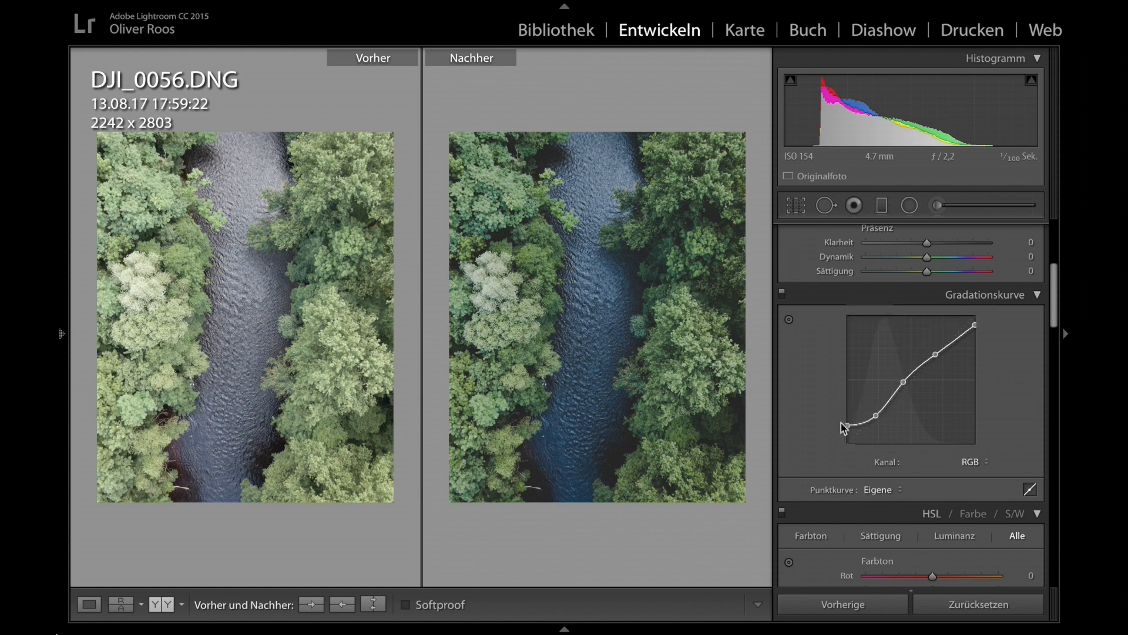
pyautogui.scroll(7, 1026, 396)
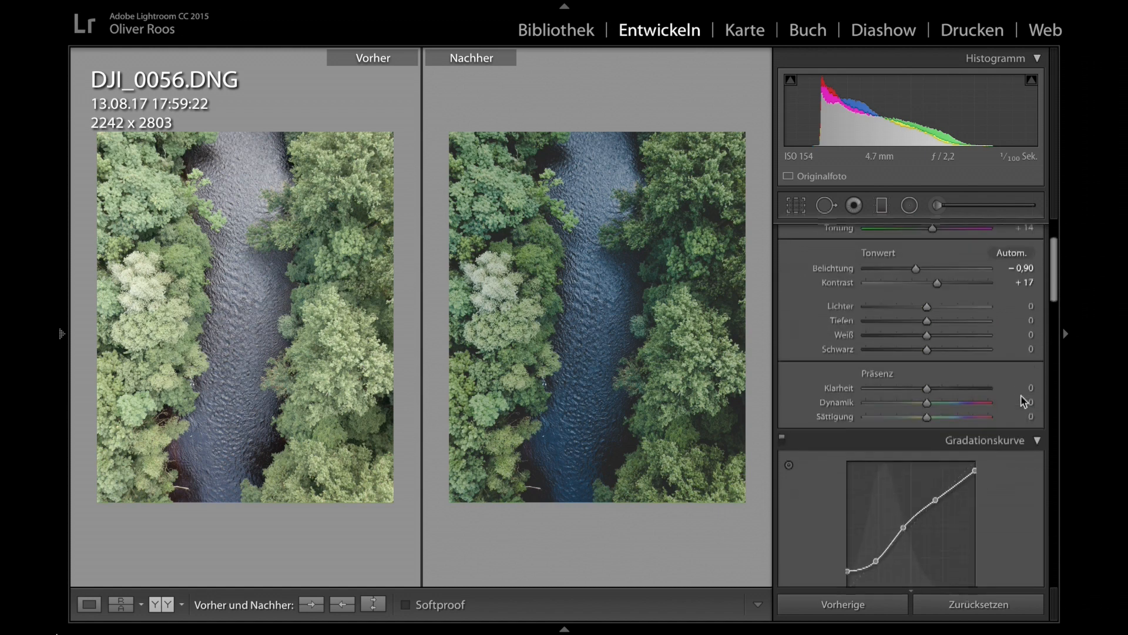
# Lower the photo's highlights to −19 and its shadows to −15.
pyautogui.scroll(1, 1021, 395)
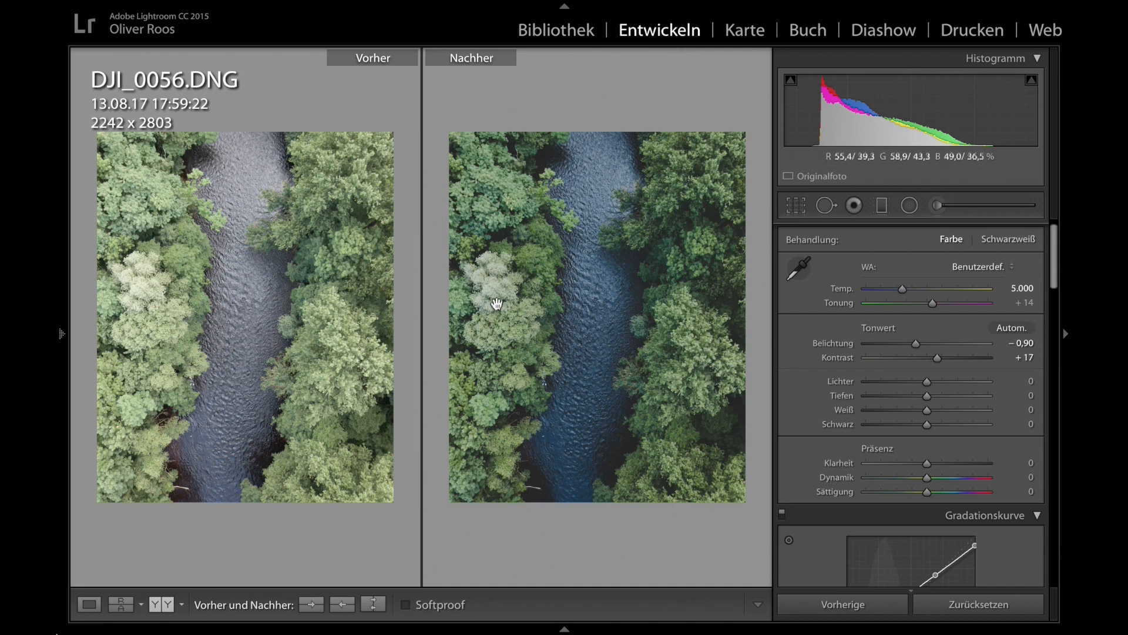
pyautogui.click(921, 384)
pyautogui.moveTo(921, 384)
pyautogui.mouseDown()
pyautogui.moveTo(875, 386)
pyautogui.moveTo(975, 390)
pyautogui.moveTo(866, 386)
pyautogui.moveTo(962, 398)
pyautogui.moveTo(967, 388)
pyautogui.moveTo(879, 388)
pyautogui.moveTo(969, 397)
pyautogui.moveTo(900, 384)
pyautogui.moveTo(977, 385)
pyautogui.moveTo(888, 387)
pyautogui.moveTo(988, 386)
pyautogui.moveTo(898, 388)
pyautogui.moveTo(931, 392)
pyautogui.moveTo(918, 392)
pyautogui.mouseUp()
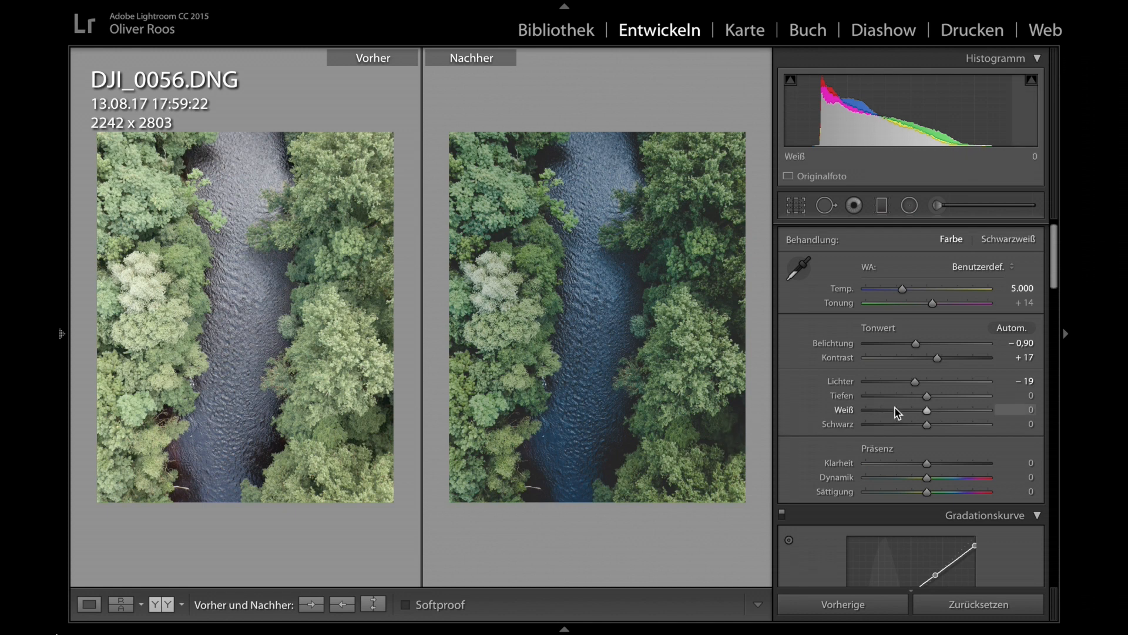
pyautogui.moveTo(926, 401)
pyautogui.mouseDown()
pyautogui.moveTo(899, 400)
pyautogui.moveTo(982, 403)
pyautogui.moveTo(884, 397)
pyautogui.moveTo(931, 399)
pyautogui.moveTo(917, 398)
pyautogui.mouseUp()
# Lower the photo's whites to −10 and its blacks to −8.
pyautogui.scroll(-1, 827, 396)
pyautogui.scroll(-1, 827, 395)
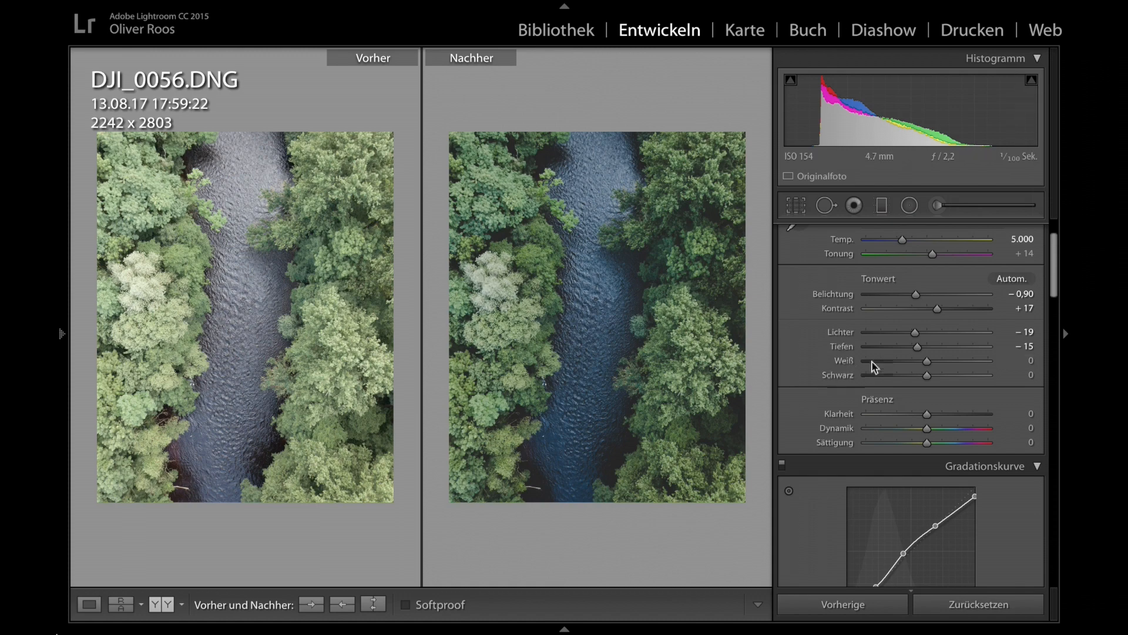
pyautogui.moveTo(930, 362)
pyautogui.mouseDown()
pyautogui.moveTo(1003, 372)
pyautogui.moveTo(864, 361)
pyautogui.moveTo(934, 373)
pyautogui.moveTo(900, 365)
pyautogui.moveTo(924, 368)
pyautogui.mouseUp()
pyautogui.moveTo(926, 377); pyautogui.dragTo(924, 378)
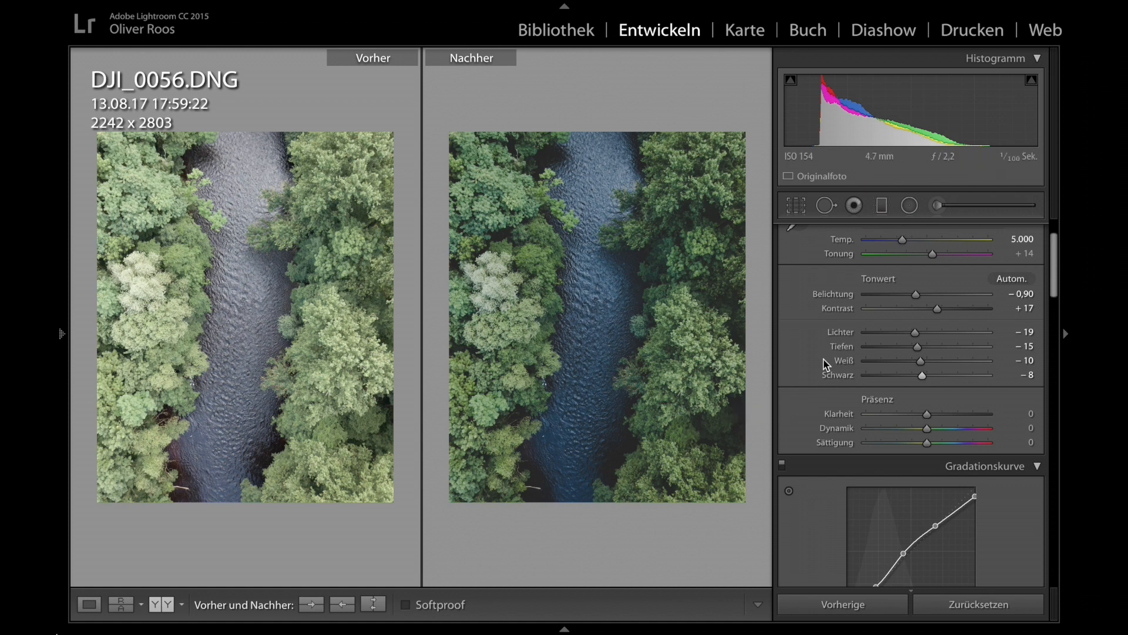
# Raise the photo's clarity to +55 and lower its vibrance to −47.
pyautogui.scroll(-3, 826, 364)
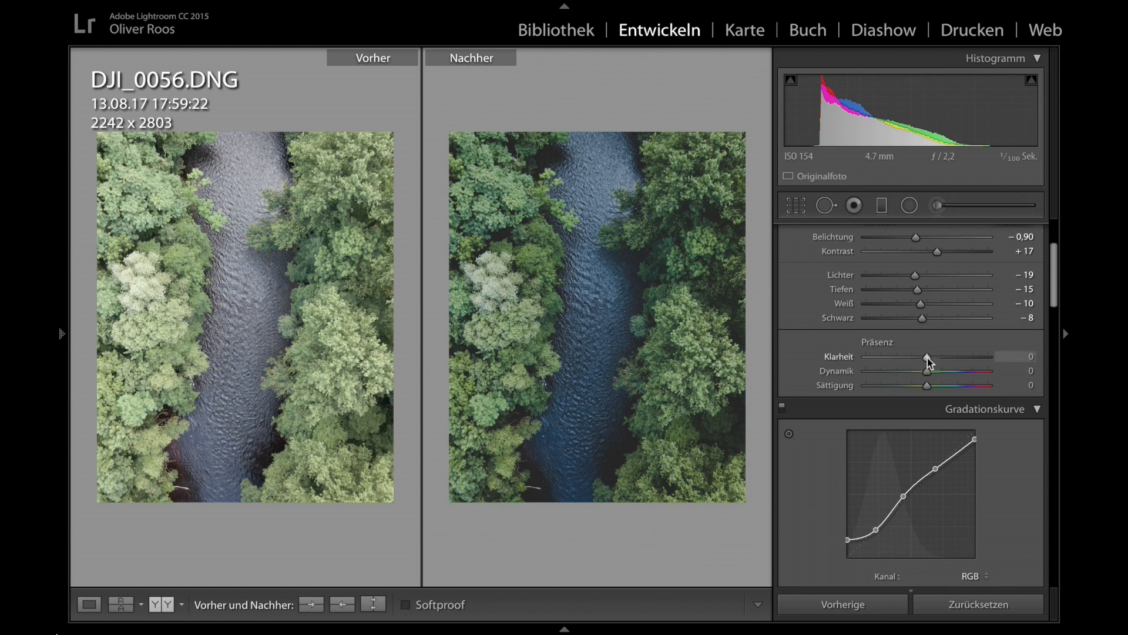
pyautogui.moveTo(928, 358)
pyautogui.mouseDown()
pyautogui.moveTo(1001, 359)
pyautogui.moveTo(928, 361)
pyautogui.moveTo(944, 364)
pyautogui.mouseUp()
pyautogui.moveTo(950, 361); pyautogui.dragTo(965, 364)
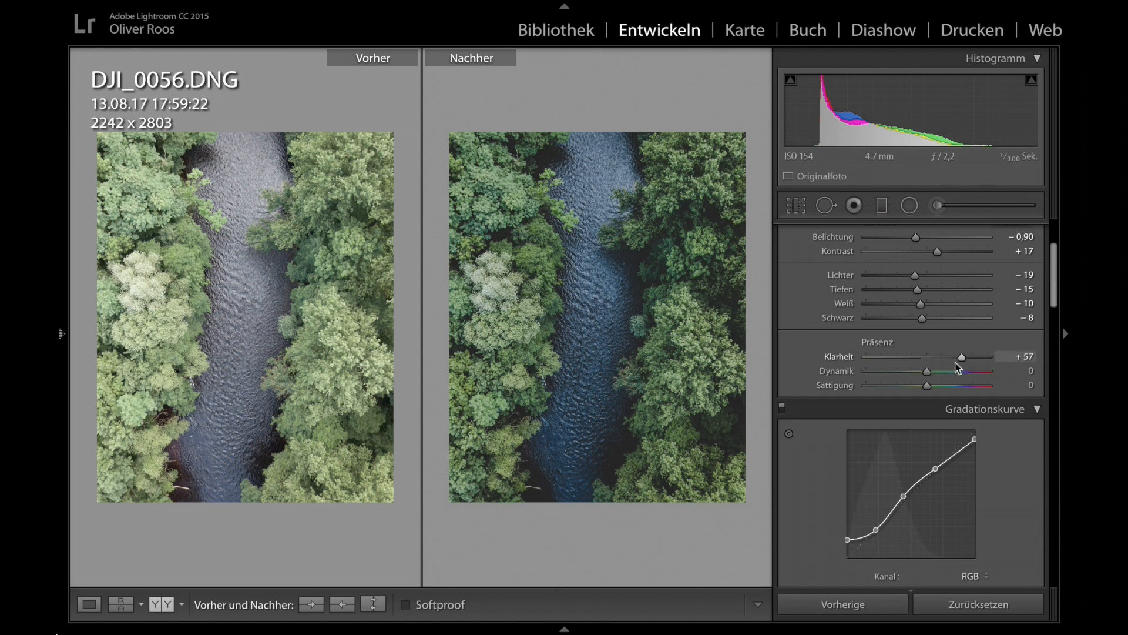
pyautogui.moveTo(961, 360); pyautogui.dragTo(960, 360)
pyautogui.moveTo(927, 371); pyautogui.dragTo(916, 377)
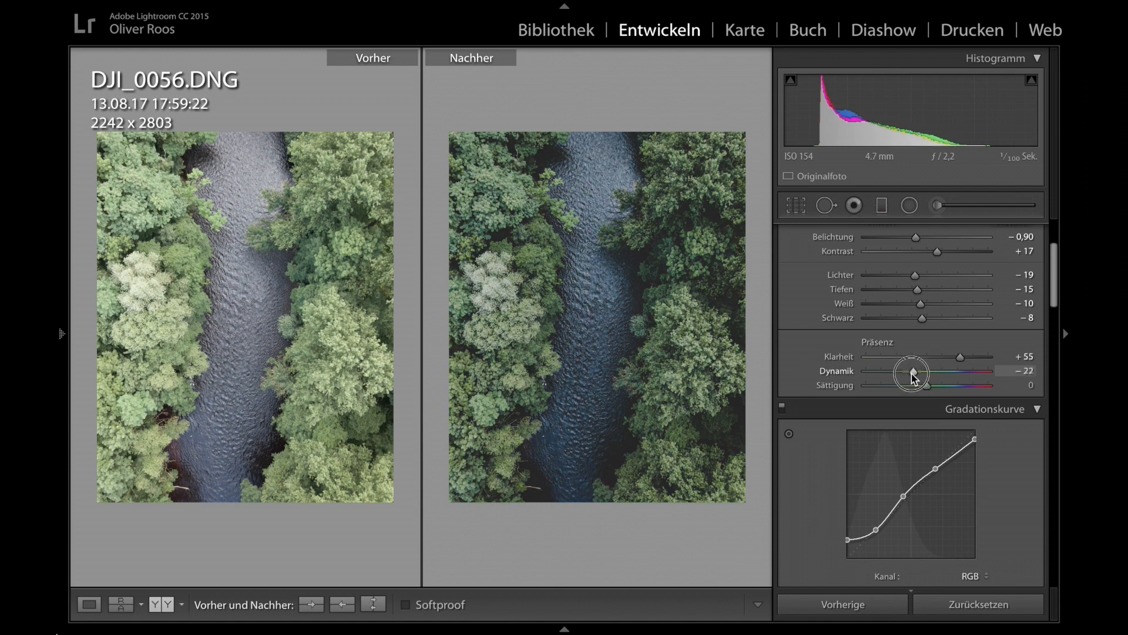
pyautogui.moveTo(914, 376); pyautogui.dragTo(899, 376)
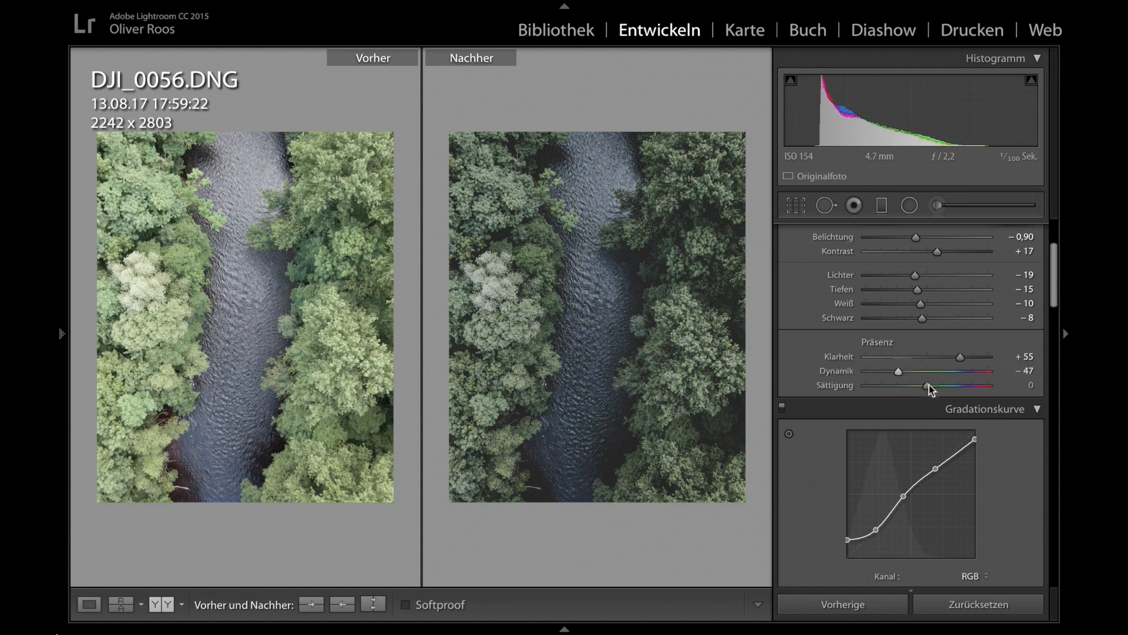
# Raise the photo's saturation to +30 and lower its exposure to −1,00.
pyautogui.moveTo(929, 387); pyautogui.dragTo(948, 386)
pyautogui.scroll(5, 853, 363)
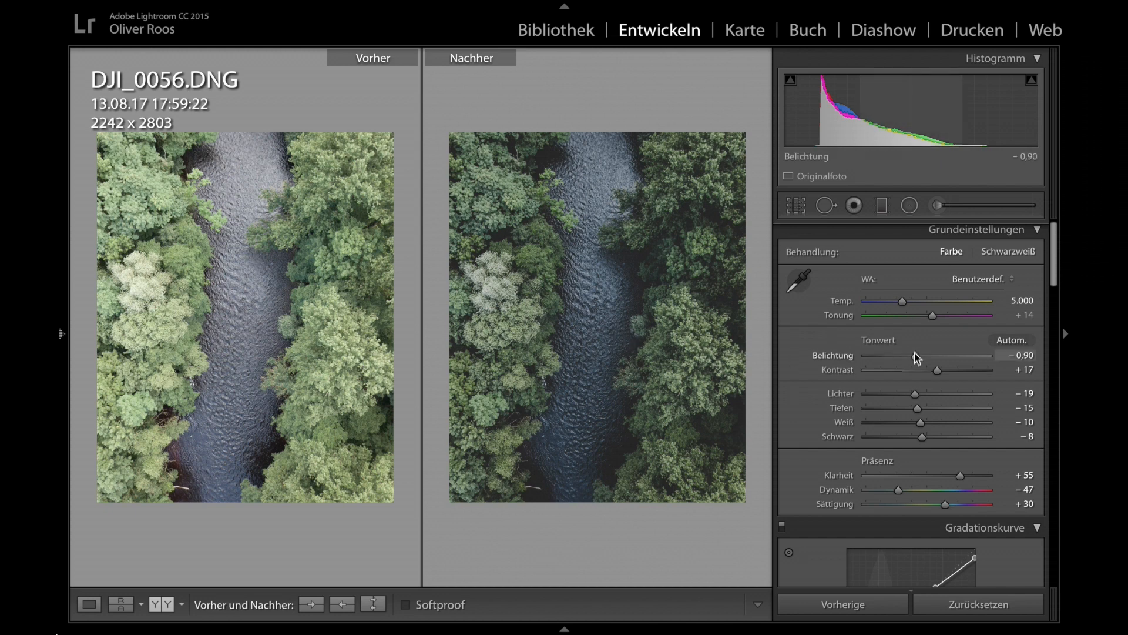
pyautogui.moveTo(917, 361); pyautogui.dragTo(915, 361)
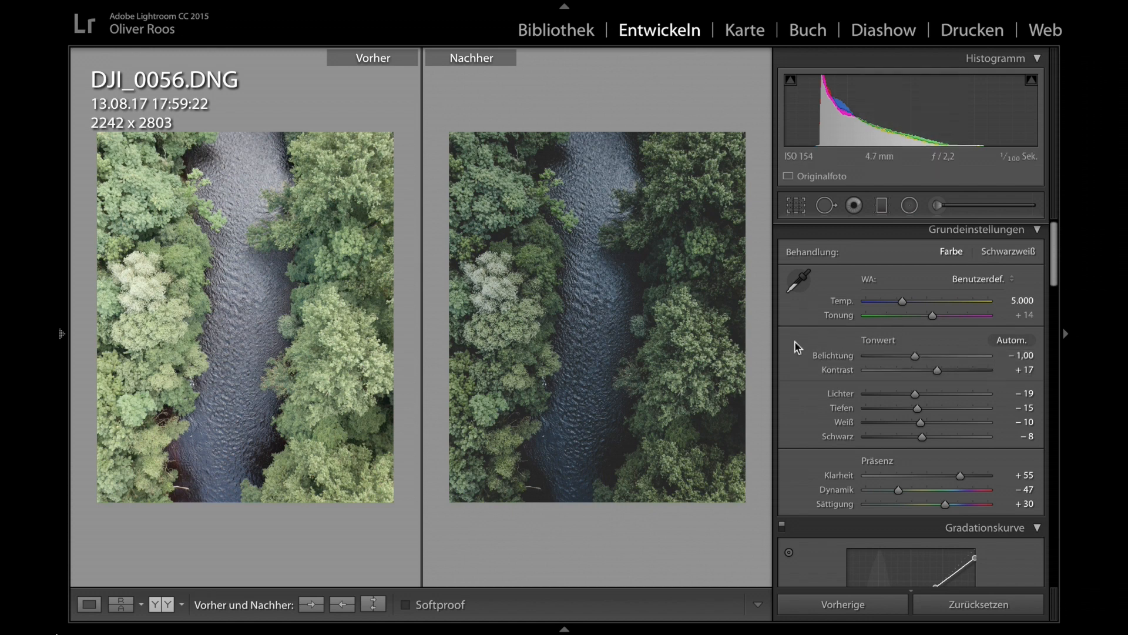
# Darken the forest's greens by lowering the green luminance to −16 in the HSL adjustments.
pyautogui.scroll(-10, 800, 350)
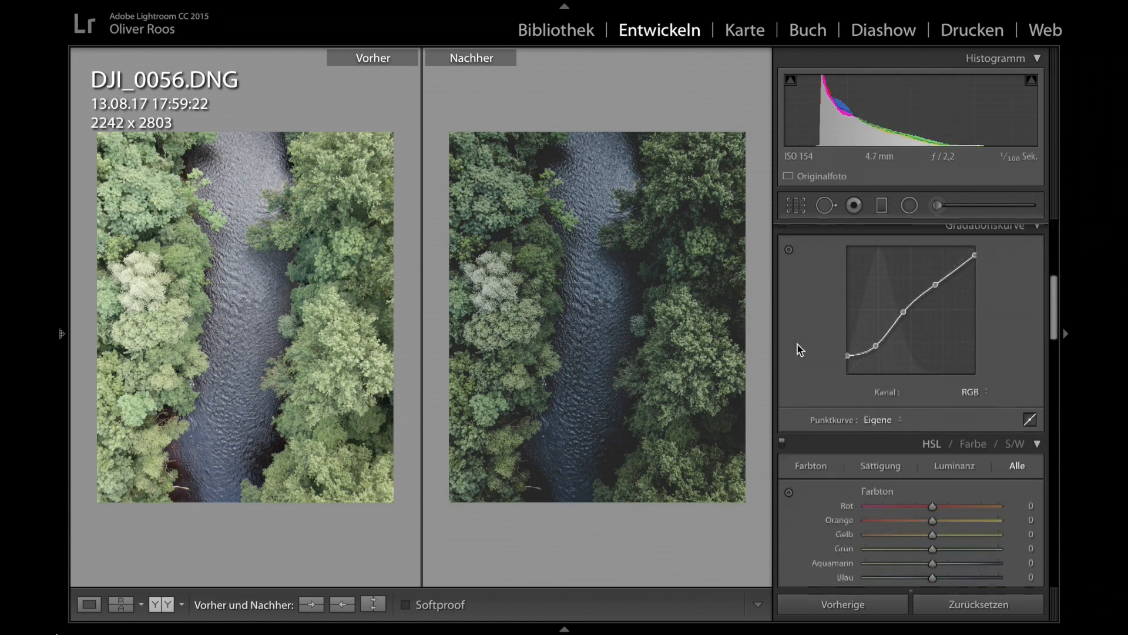
pyautogui.scroll(-4, 800, 350)
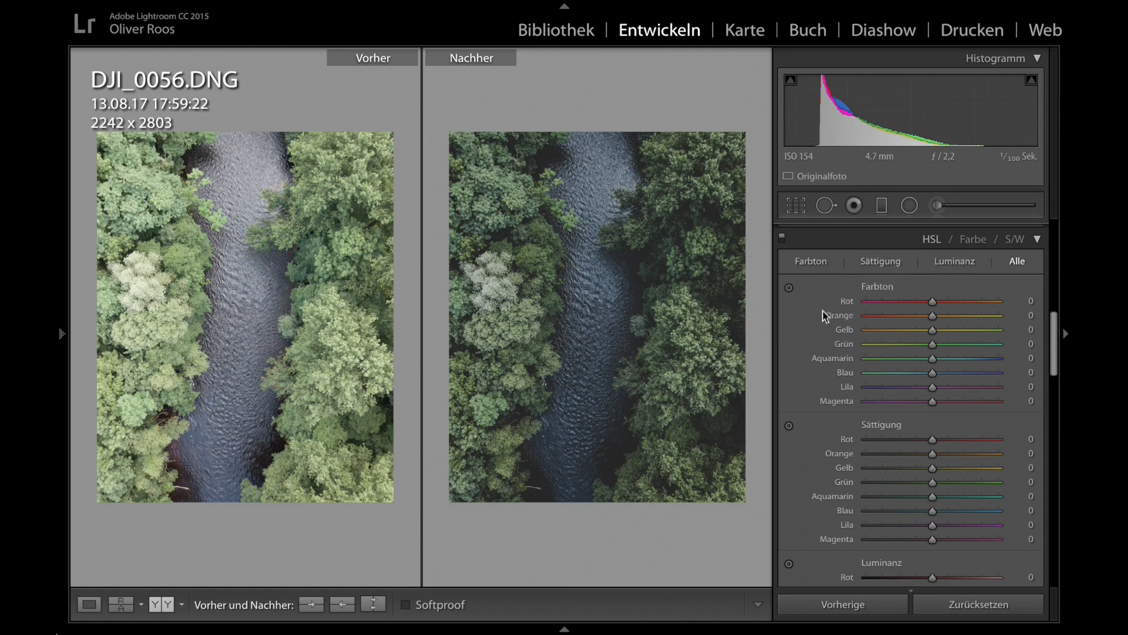
pyautogui.scroll(-1, 817, 315)
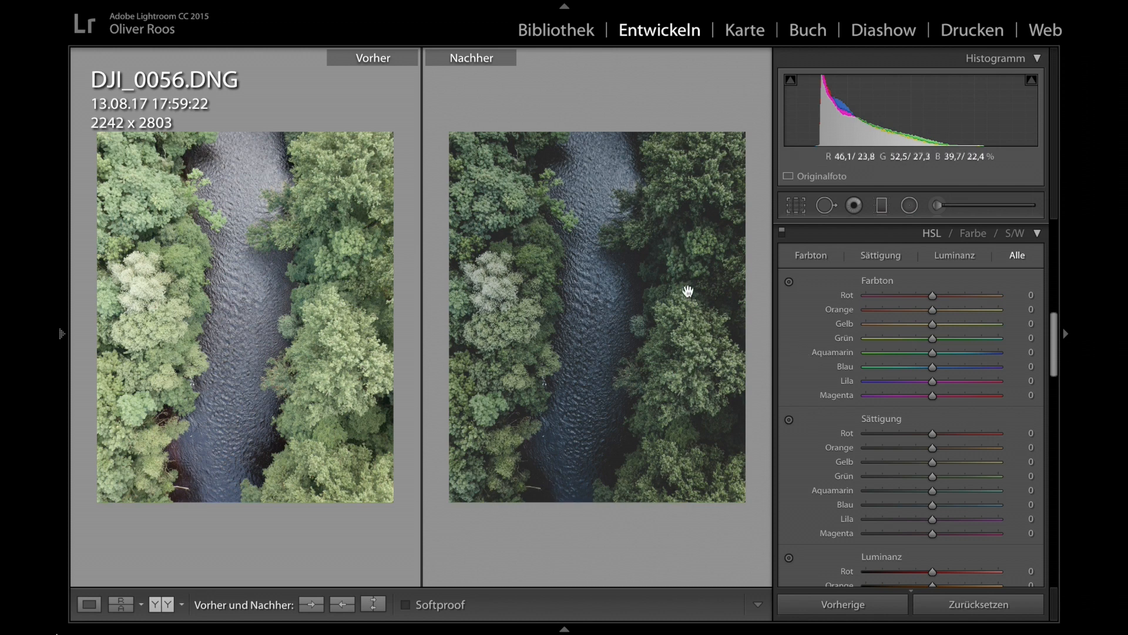
pyautogui.scroll(-5, 825, 348)
pyautogui.scroll(-6, 826, 349)
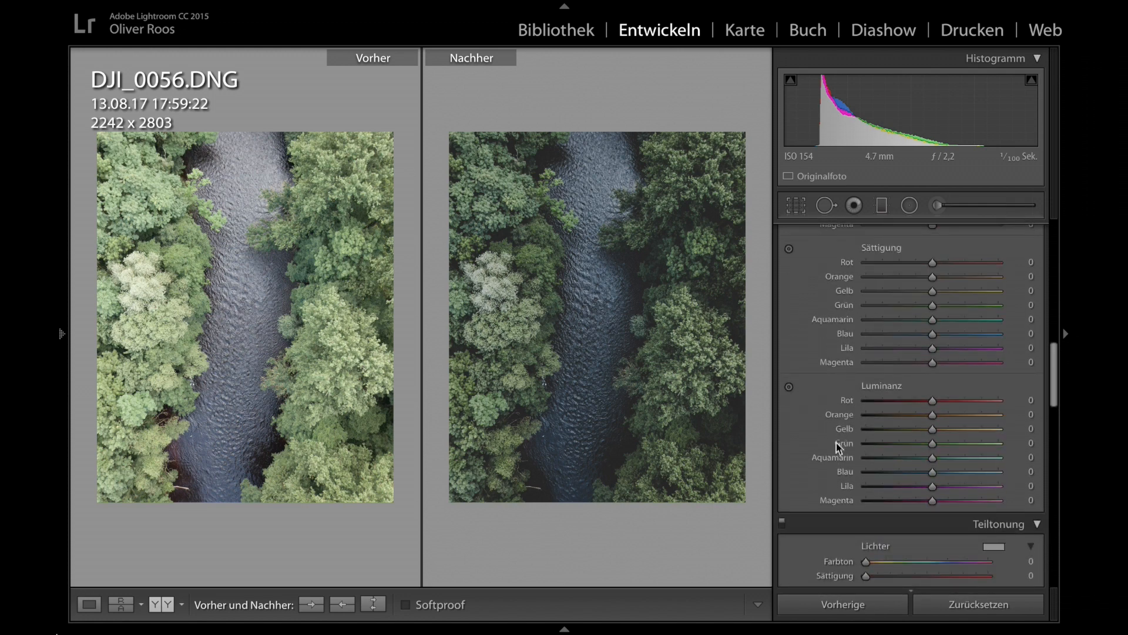
pyautogui.moveTo(931, 444)
pyautogui.mouseDown()
pyautogui.moveTo(864, 444)
pyautogui.moveTo(933, 450)
pyautogui.moveTo(921, 446)
pyautogui.mouseUp()
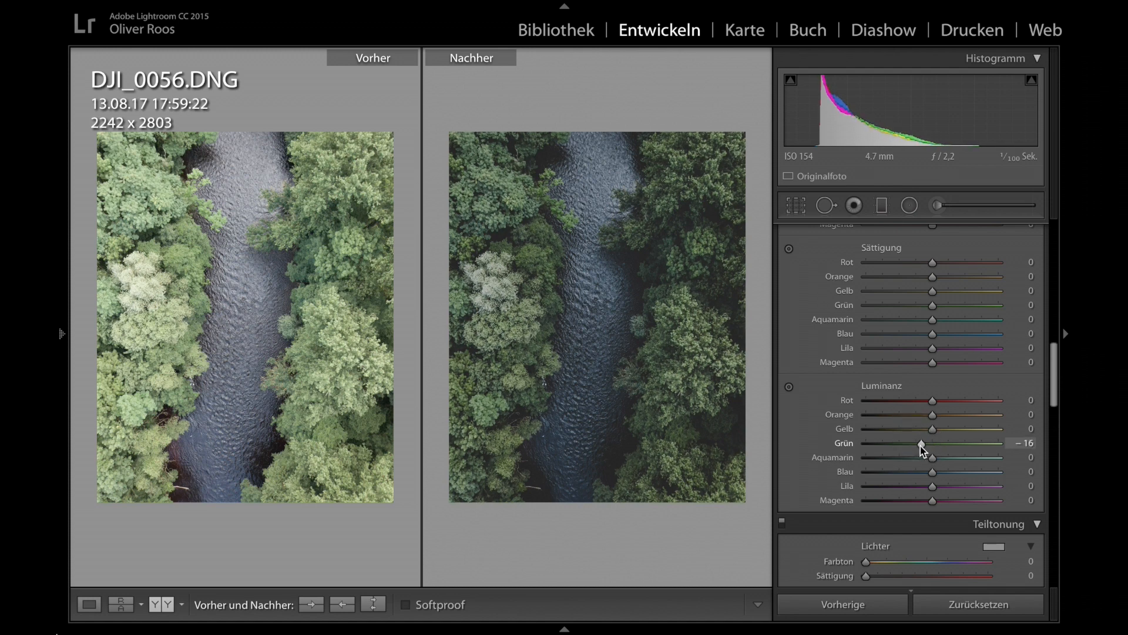
# Raise the photo's clarity to +60 in the basic adjustments.
pyautogui.scroll(3, 920, 446)
pyautogui.scroll(10, 920, 446)
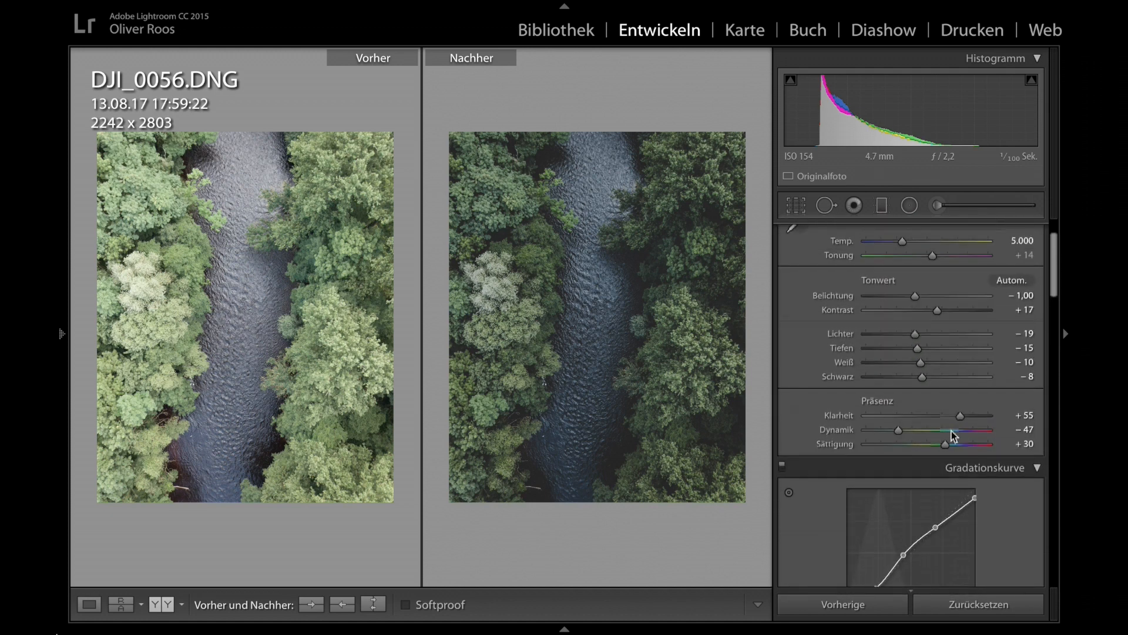
pyautogui.moveTo(963, 421); pyautogui.dragTo(965, 420)
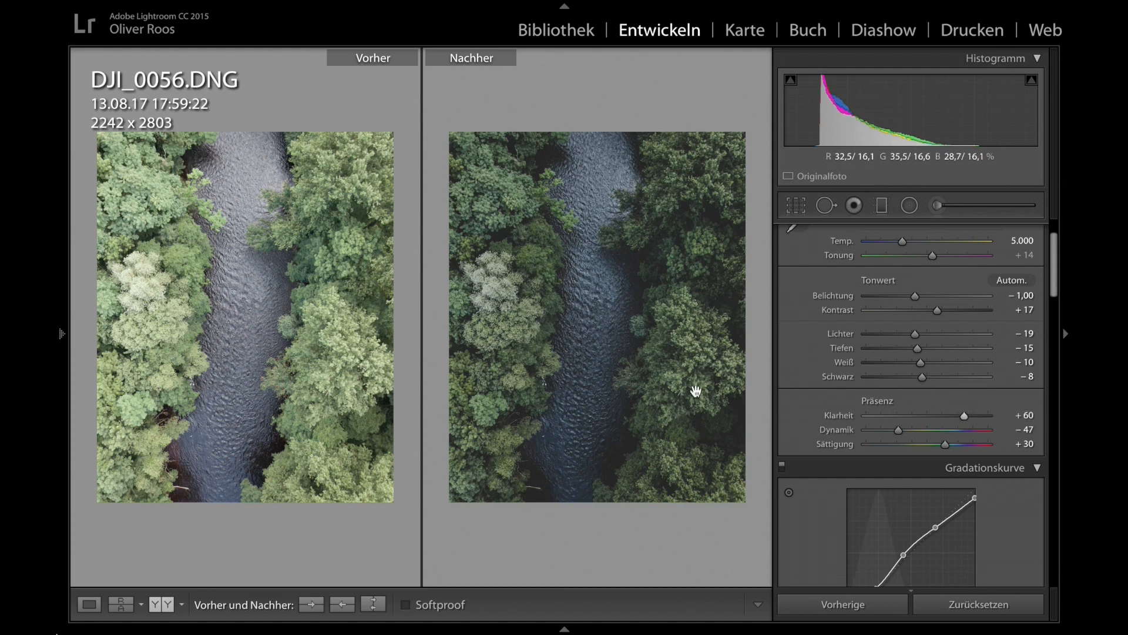
# Shift the blue primary hue to −18 in the camera calibration.
pyautogui.scroll(-10, 821, 407)
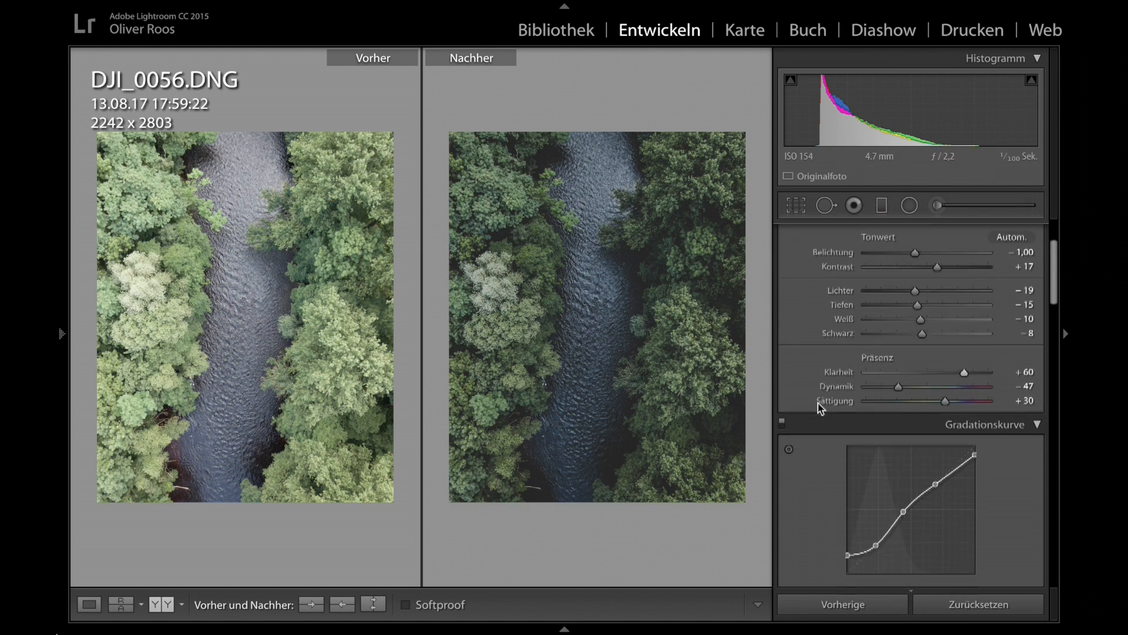
pyautogui.scroll(-10, 821, 407)
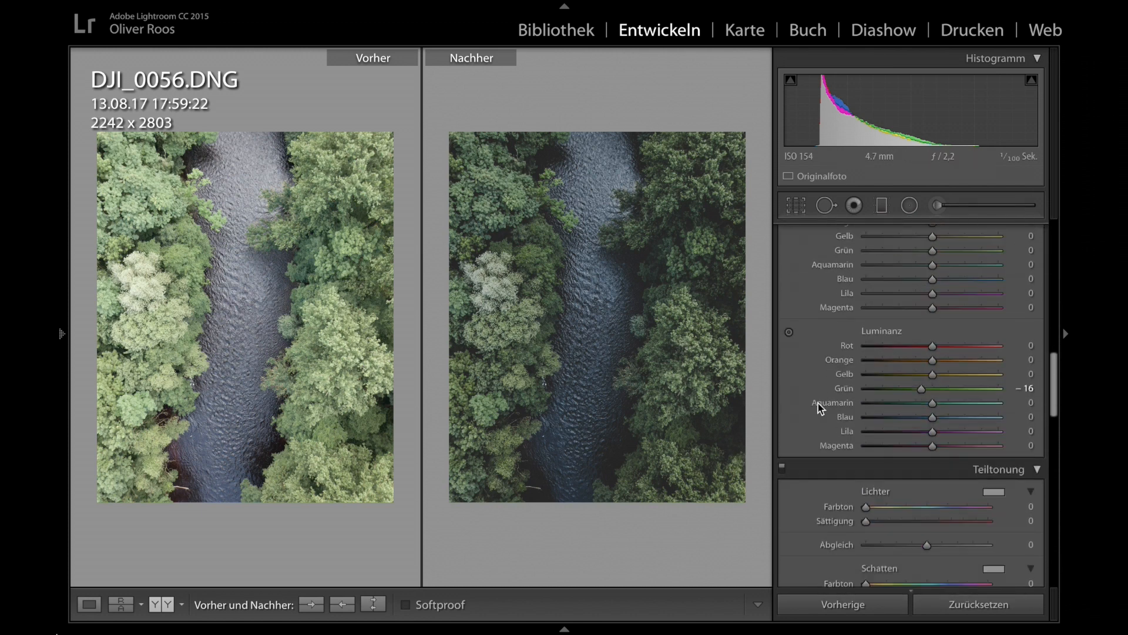
pyautogui.scroll(-8, 821, 408)
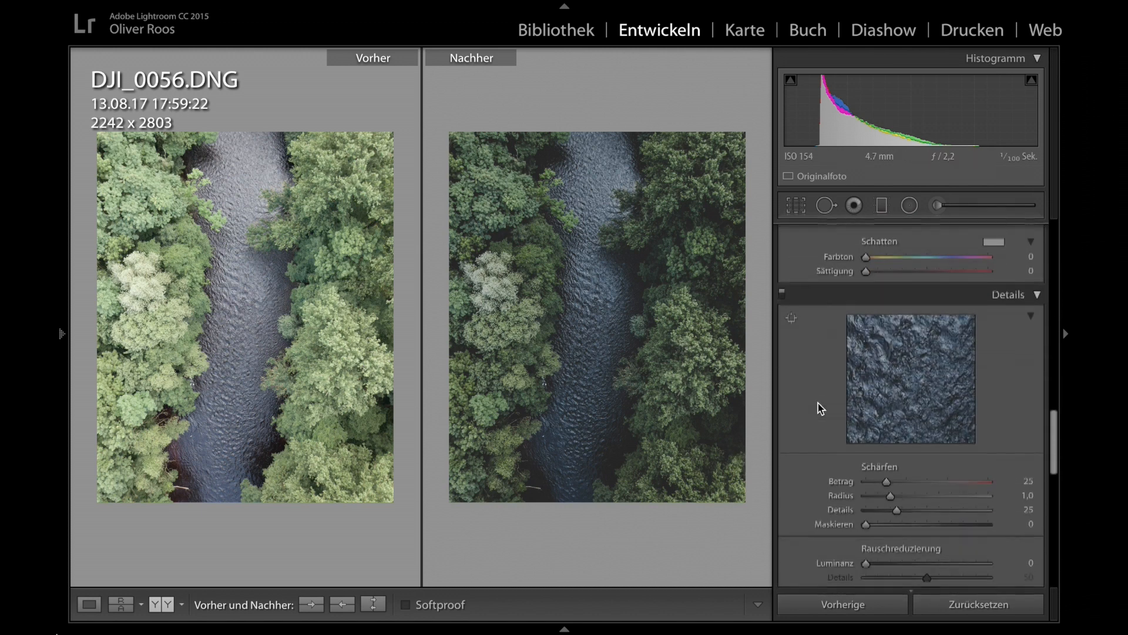
pyautogui.scroll(-10, 821, 408)
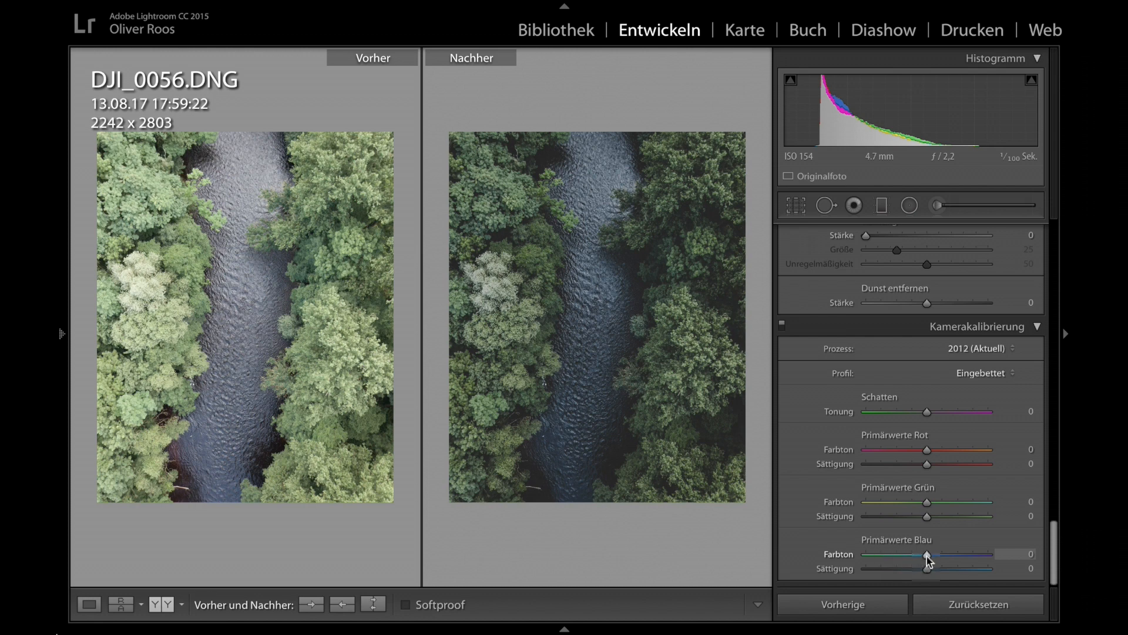
pyautogui.moveTo(918, 558)
pyautogui.mouseDown()
pyautogui.moveTo(819, 552)
pyautogui.moveTo(927, 555)
pyautogui.moveTo(916, 555)
pyautogui.mouseUp()
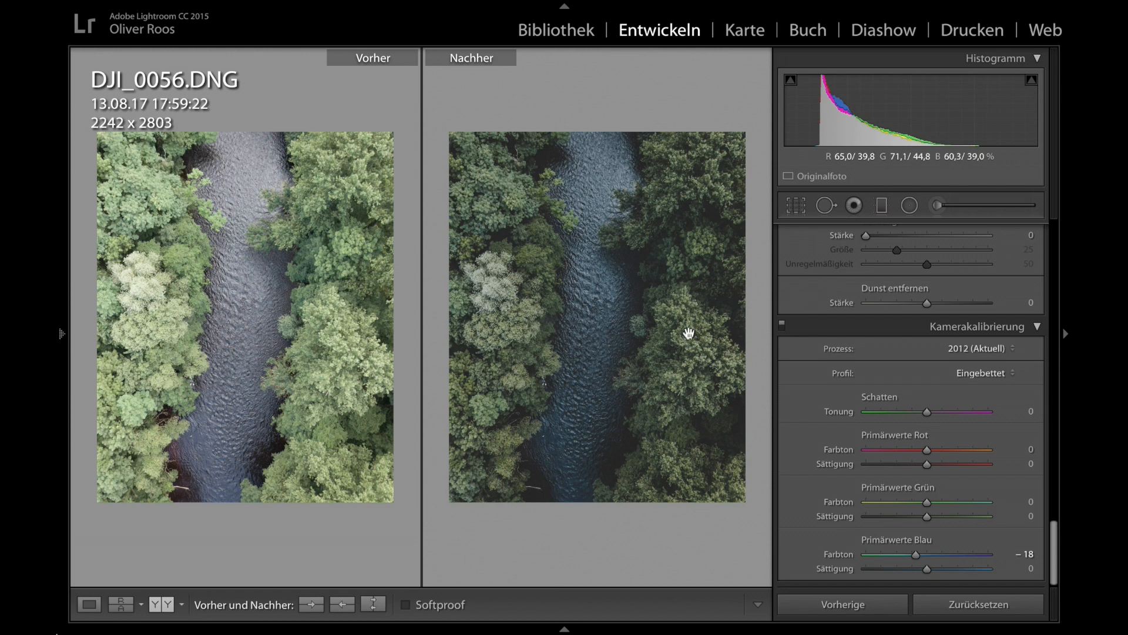
pyautogui.click(917, 556)
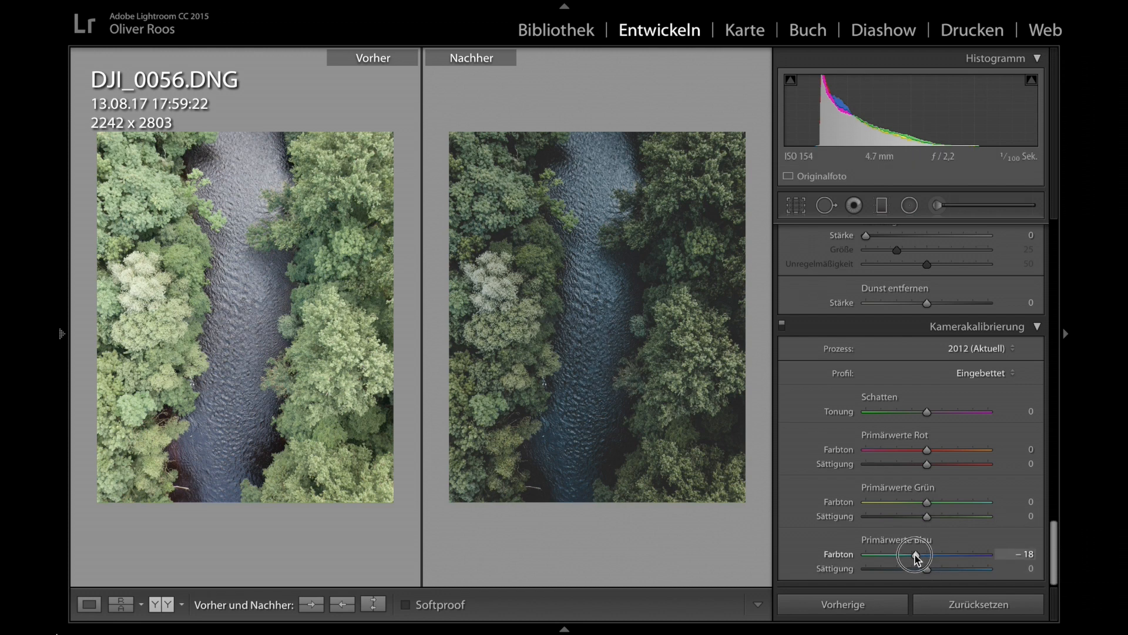
# Darken the photo's edges with a post-crop vignette amount of −25, using the highlight priority style.
pyautogui.scroll(10, 917, 558)
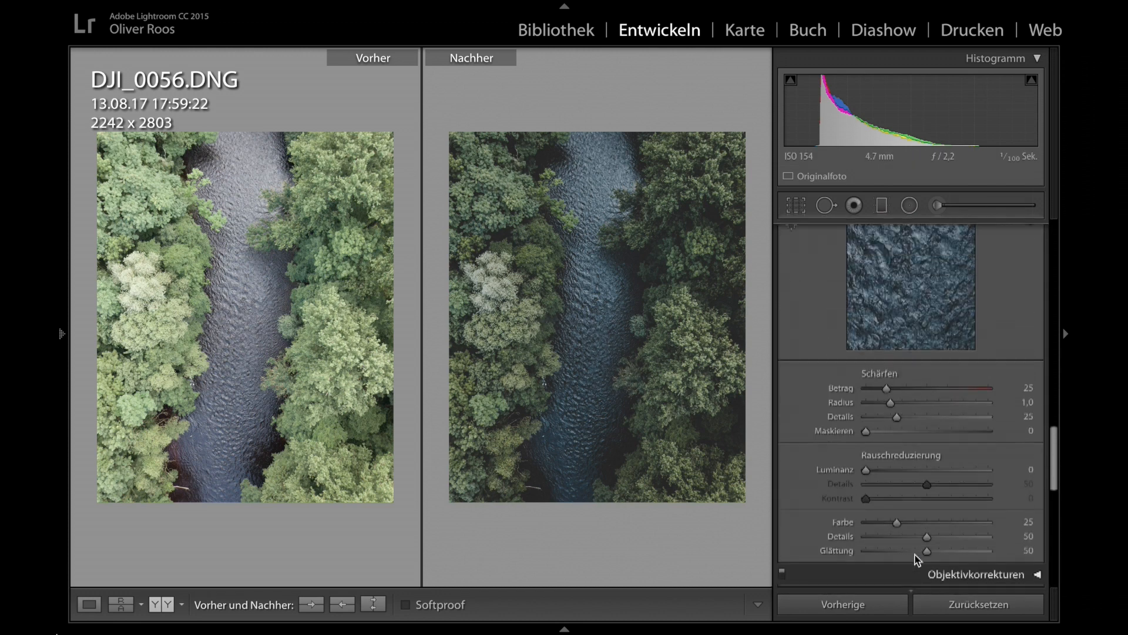
pyautogui.scroll(-10, 917, 558)
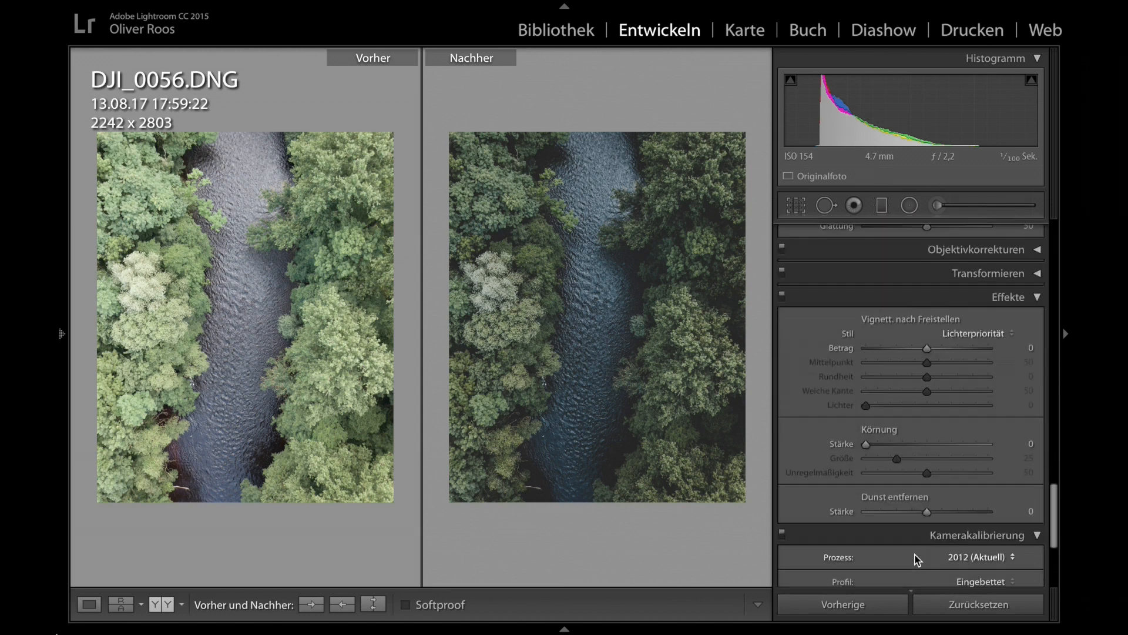
pyautogui.scroll(-3, 917, 558)
pyautogui.scroll(4, 917, 559)
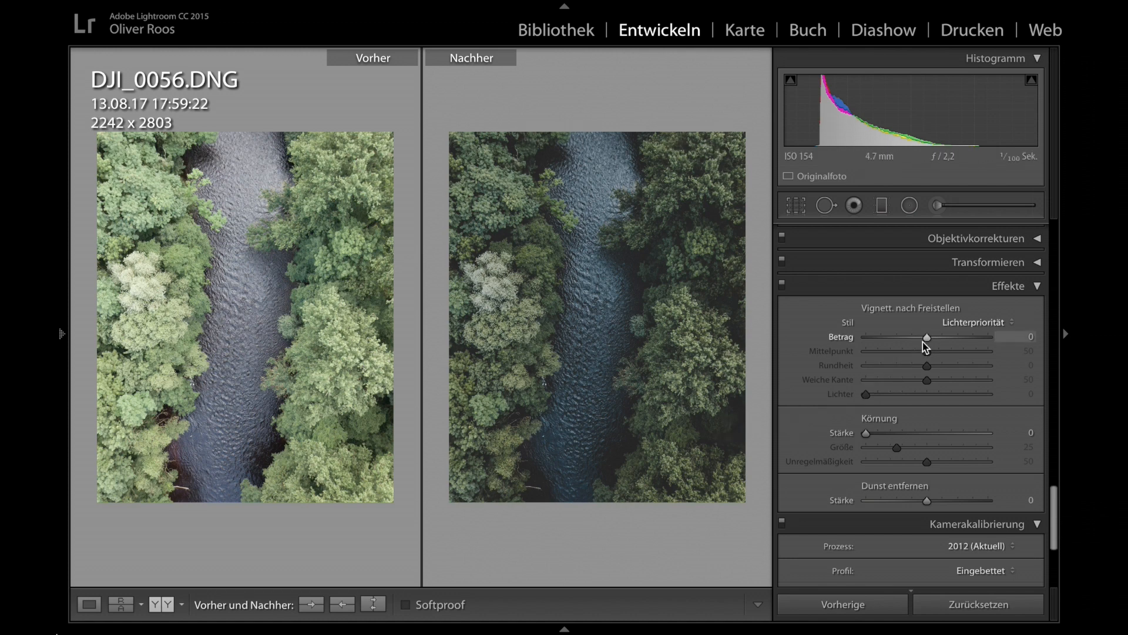
pyautogui.moveTo(905, 343); pyautogui.dragTo(911, 343)
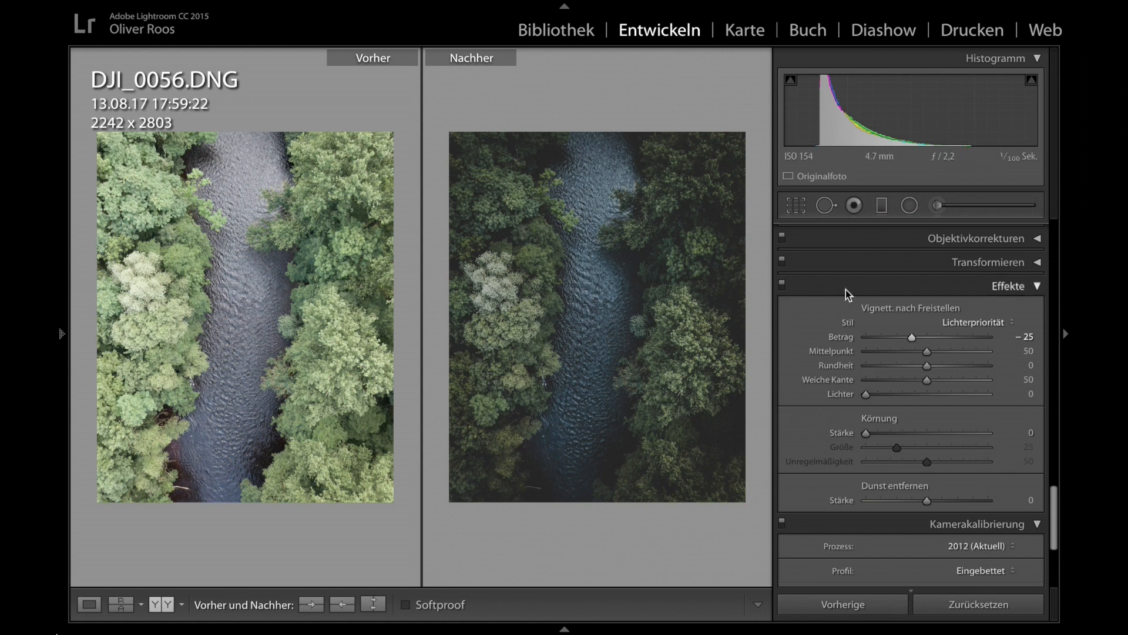
# Place a small circular radial filter over the pale tree on the river's left bank and reset its temperature to 0.
pyautogui.click(908, 208)
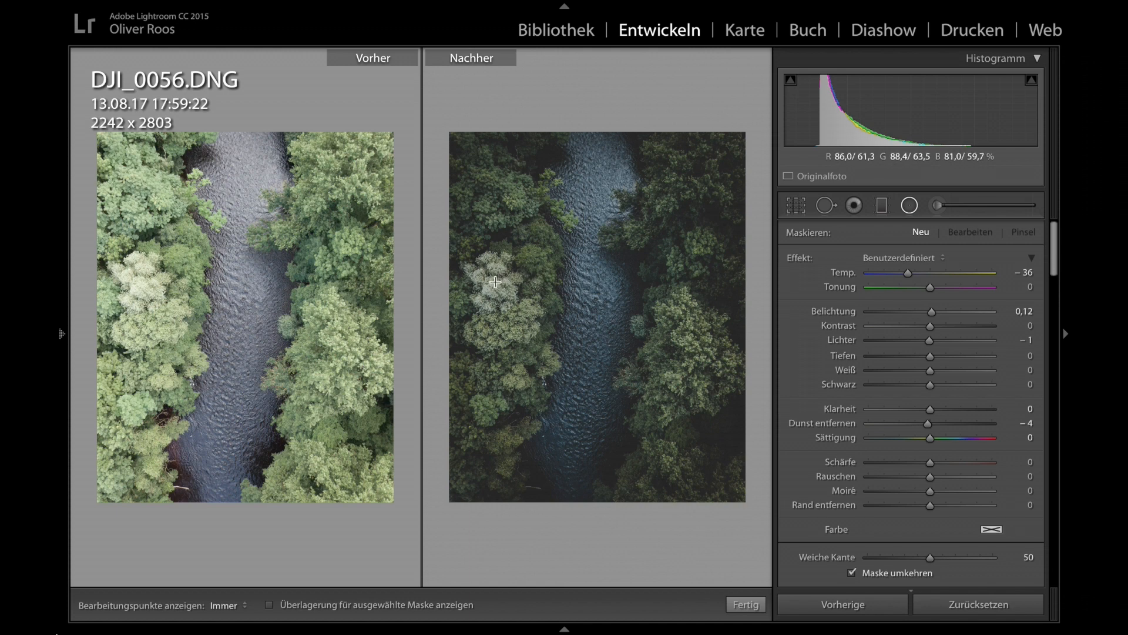
pyautogui.moveTo(495, 281); pyautogui.dragTo(529, 316)
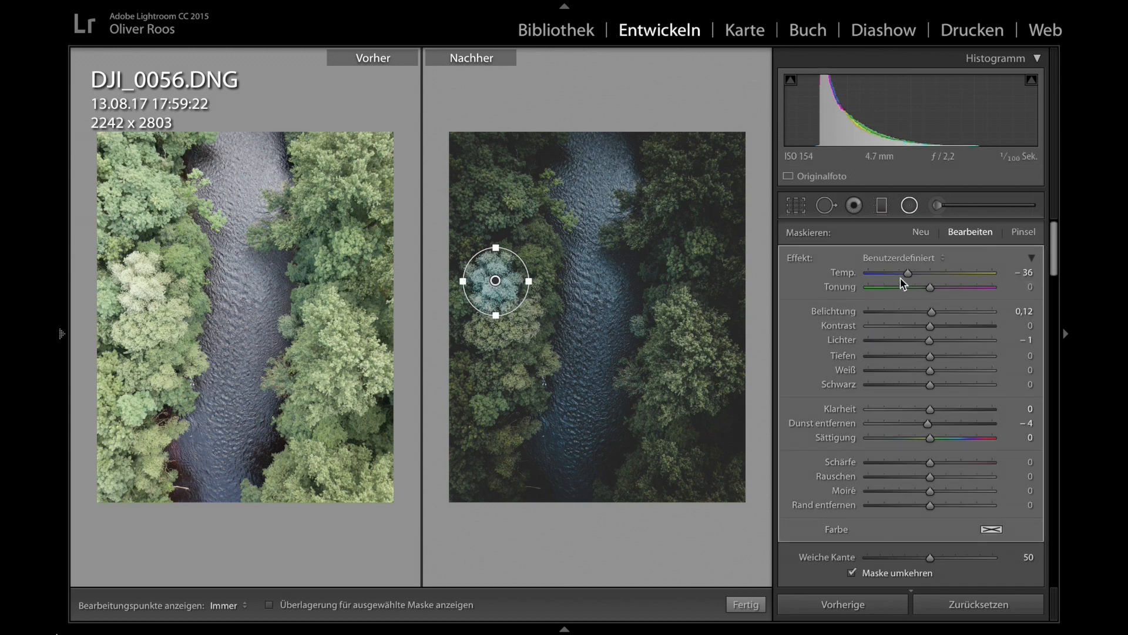
pyautogui.doubleClick(931, 273)
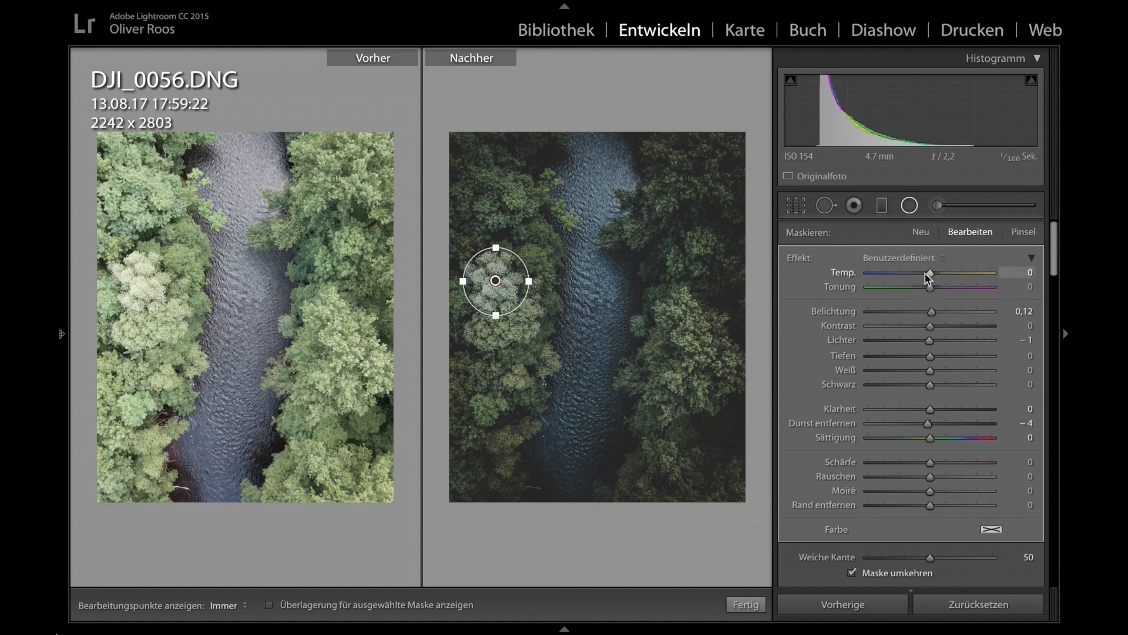
# Set the pale tree's radial filter to exposure −0,40 and tint −32, and finish editing the filter.
pyautogui.click(922, 313)
pyautogui.moveTo(922, 313); pyautogui.dragTo(925, 313)
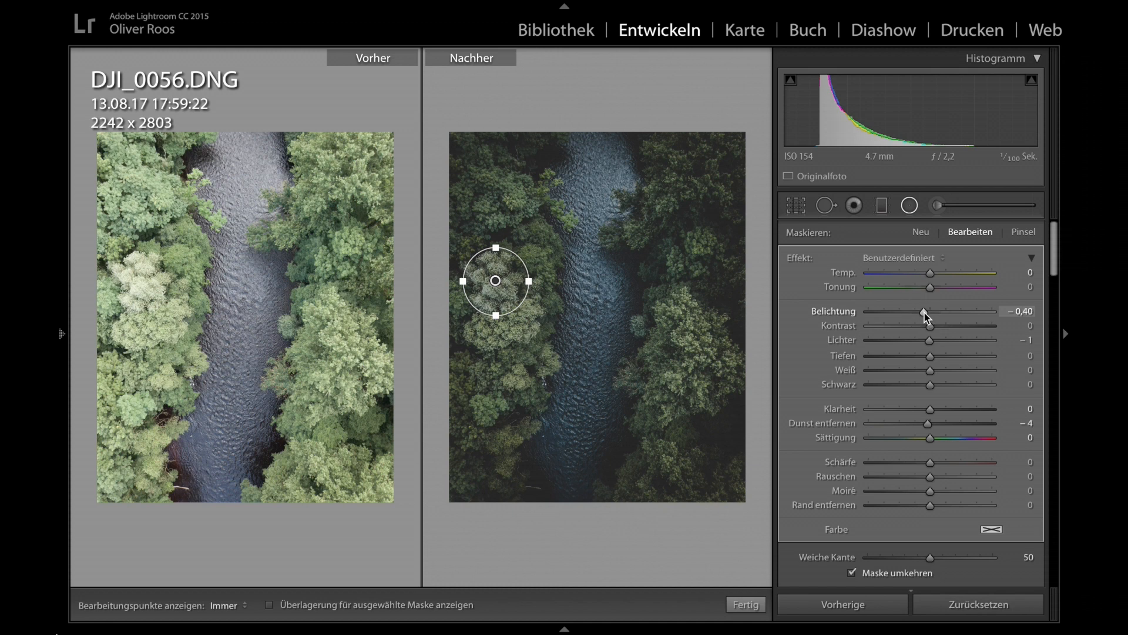
pyautogui.moveTo(925, 285); pyautogui.dragTo(911, 294)
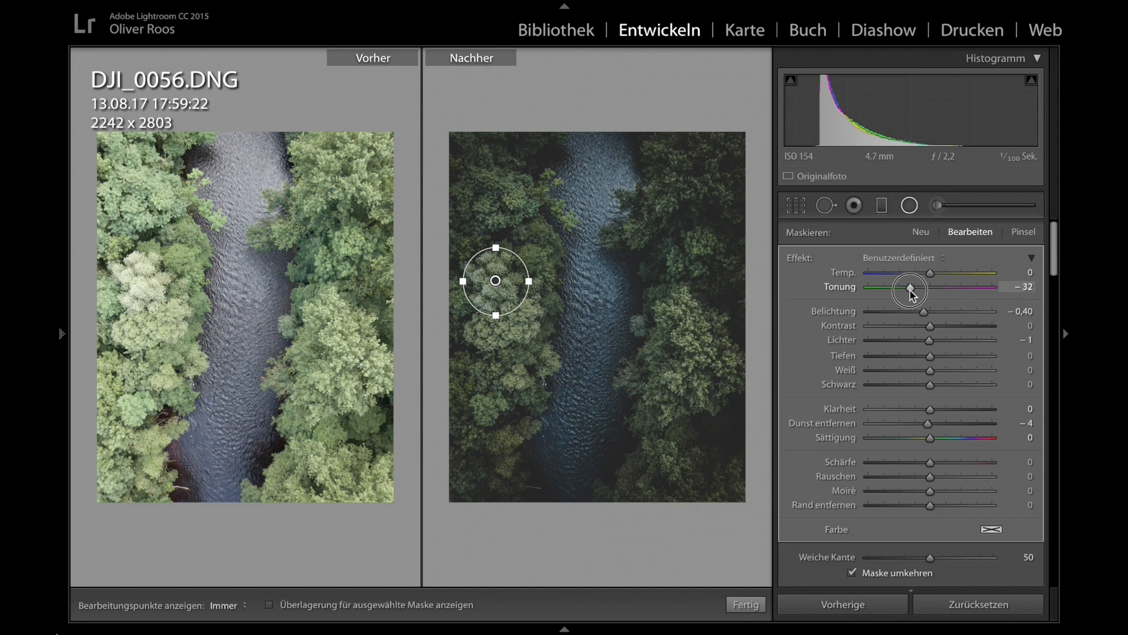
pyautogui.click(746, 603)
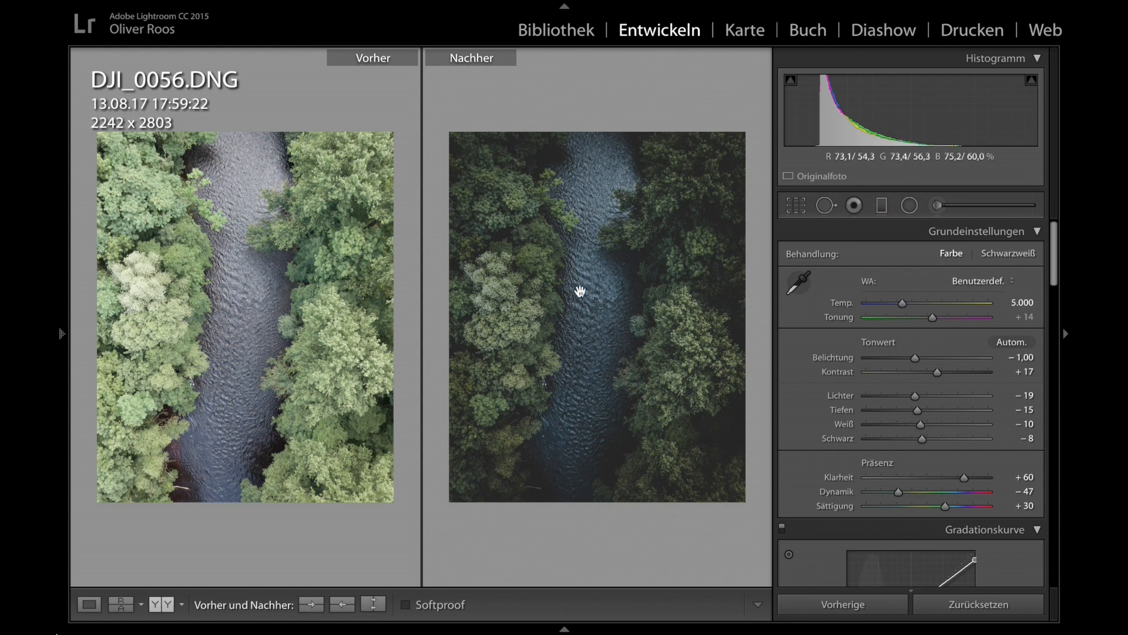
# Draw a tall, narrow elliptical radial filter along the river, with temperature −36 and exposure 0,12.
pyautogui.click(911, 207)
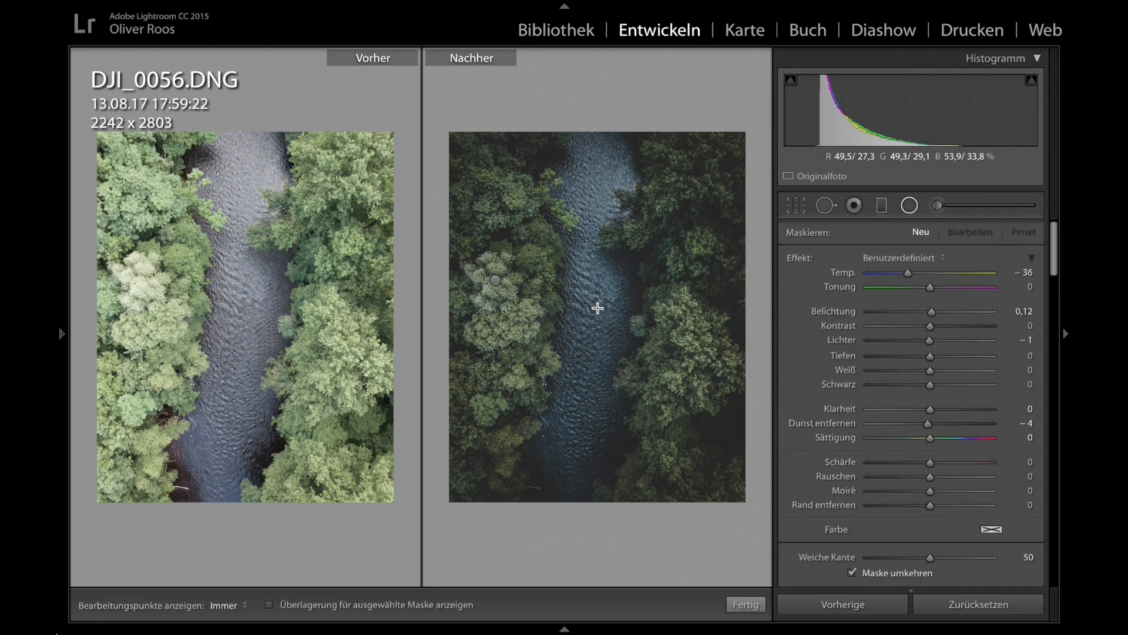
pyautogui.moveTo(599, 309); pyautogui.dragTo(549, 532)
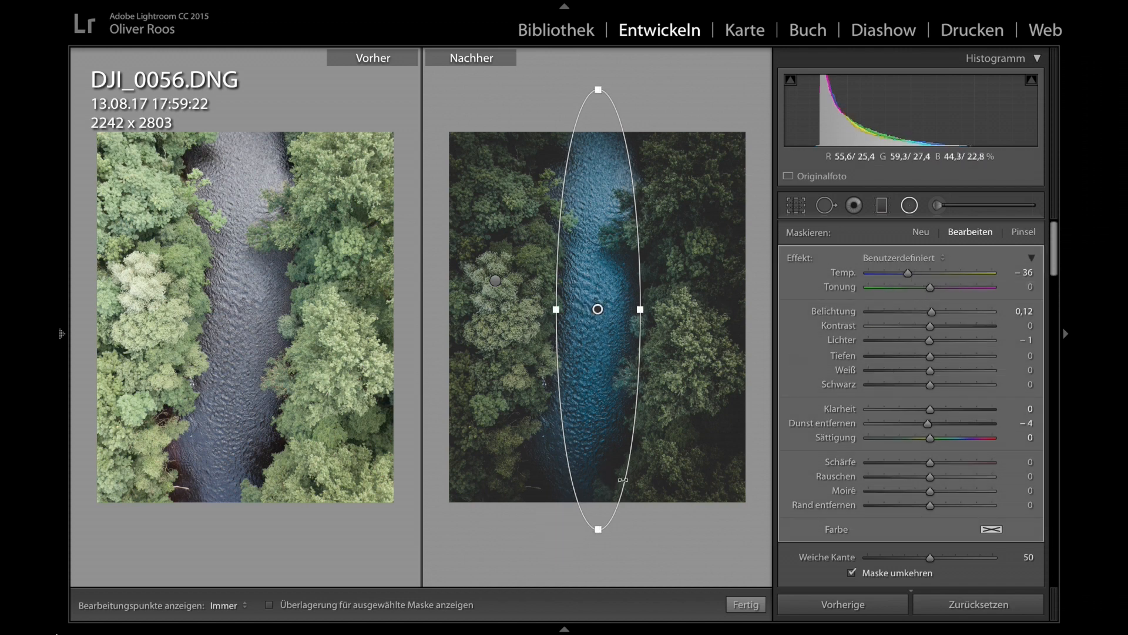
# Tilt, shift and lengthen the river's elliptical radial filter to follow the water, with its temperature at −16, and finish editing it.
pyautogui.moveTo(617, 479)
pyautogui.mouseDown()
pyautogui.moveTo(606, 487)
pyautogui.moveTo(601, 477)
pyautogui.mouseUp()
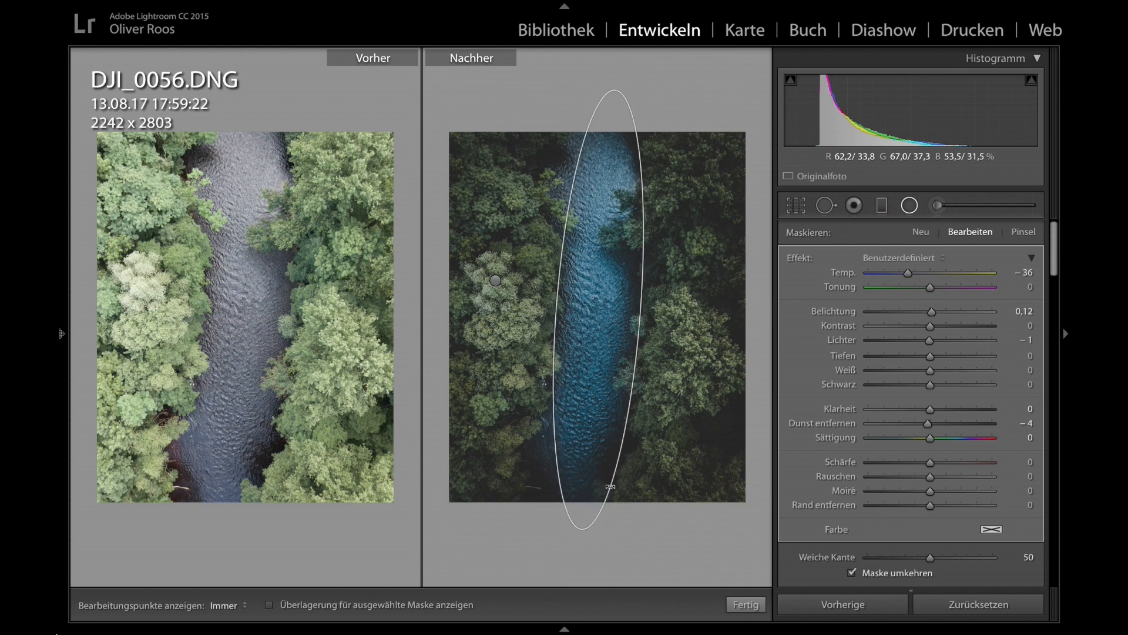
pyautogui.moveTo(596, 309); pyautogui.dragTo(592, 310)
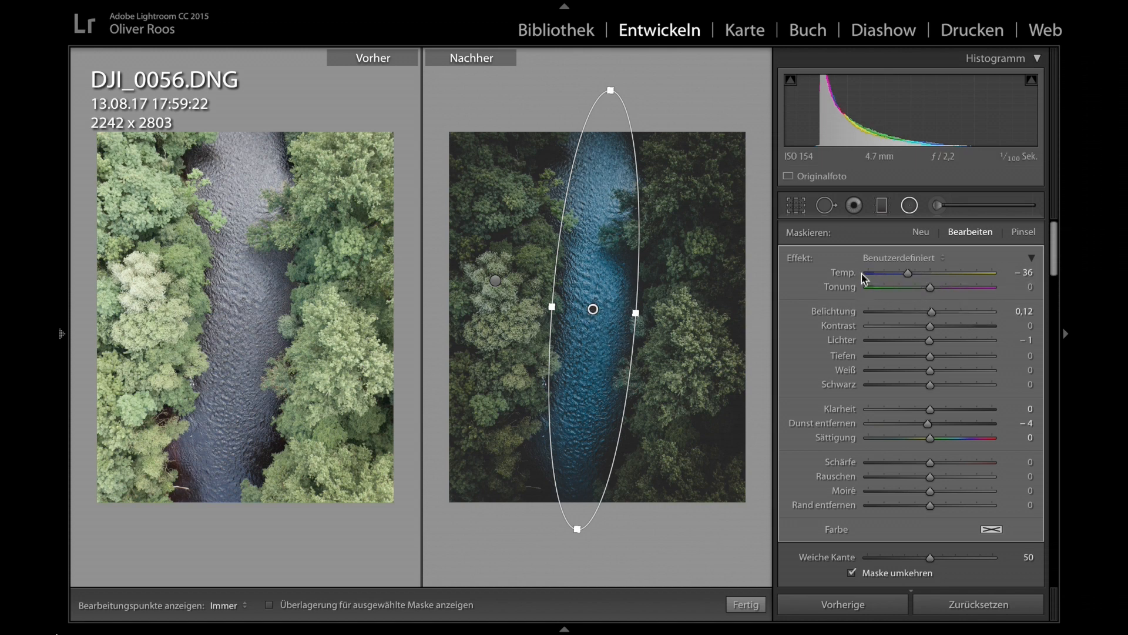
pyautogui.click(922, 273)
pyautogui.moveTo(923, 273); pyautogui.dragTo(930, 273)
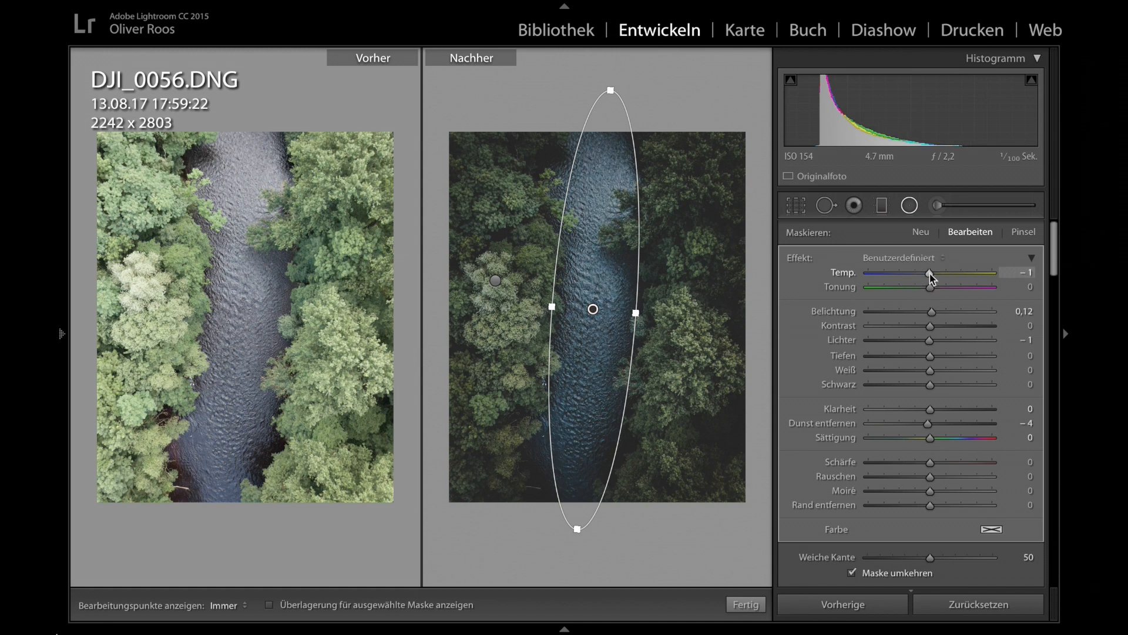
pyautogui.moveTo(931, 276); pyautogui.dragTo(922, 277)
pyautogui.moveTo(610, 91); pyautogui.dragTo(614, 61)
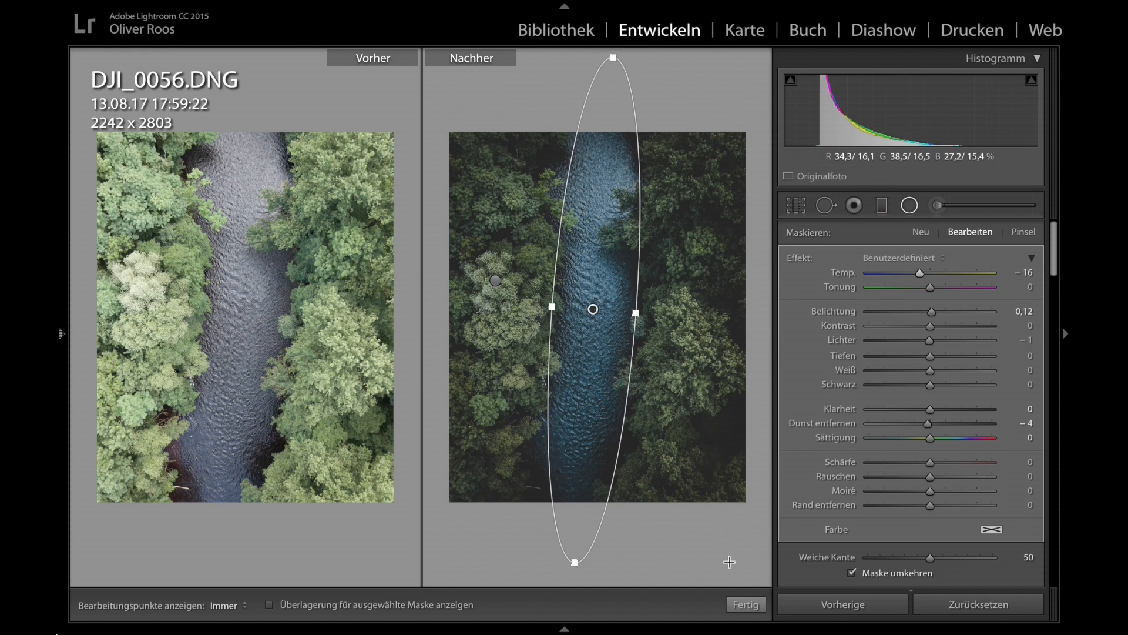
pyautogui.click(745, 605)
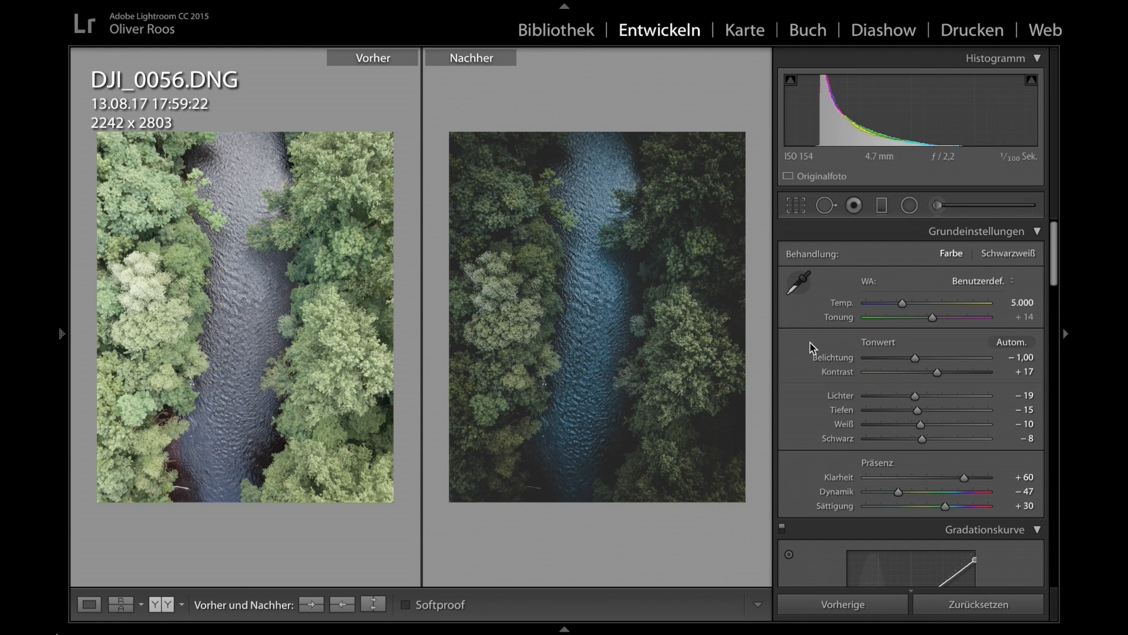
# Add film grain with an amount of 10 while viewing the riverbank trees close up.
pyautogui.scroll(-10, 809, 347)
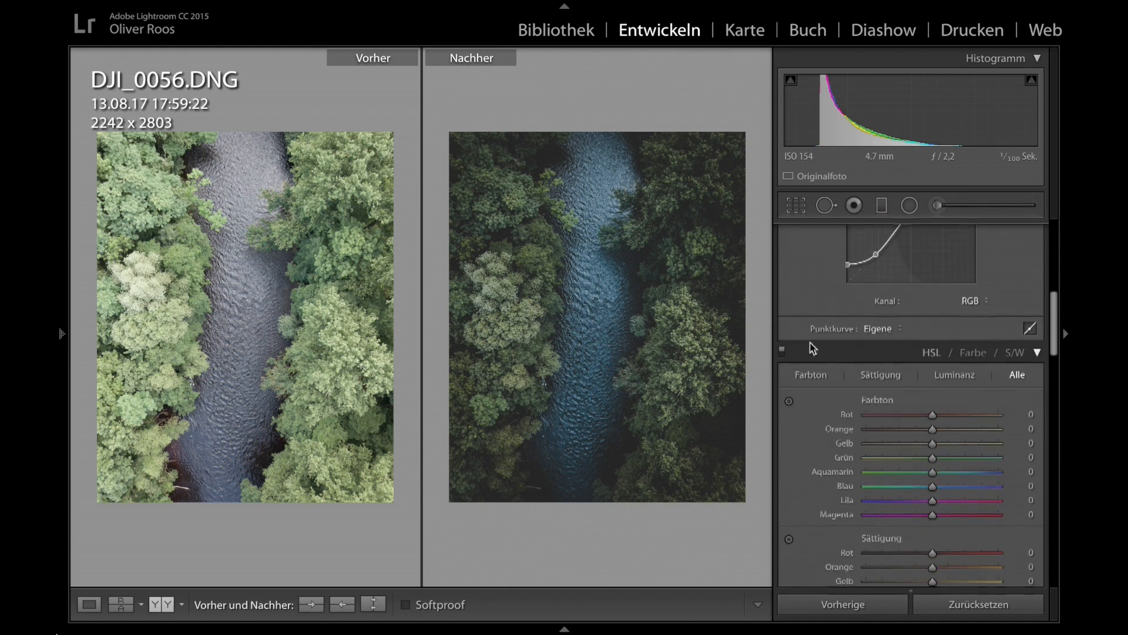
pyautogui.scroll(-10, 810, 348)
pyautogui.scroll(-10, 813, 348)
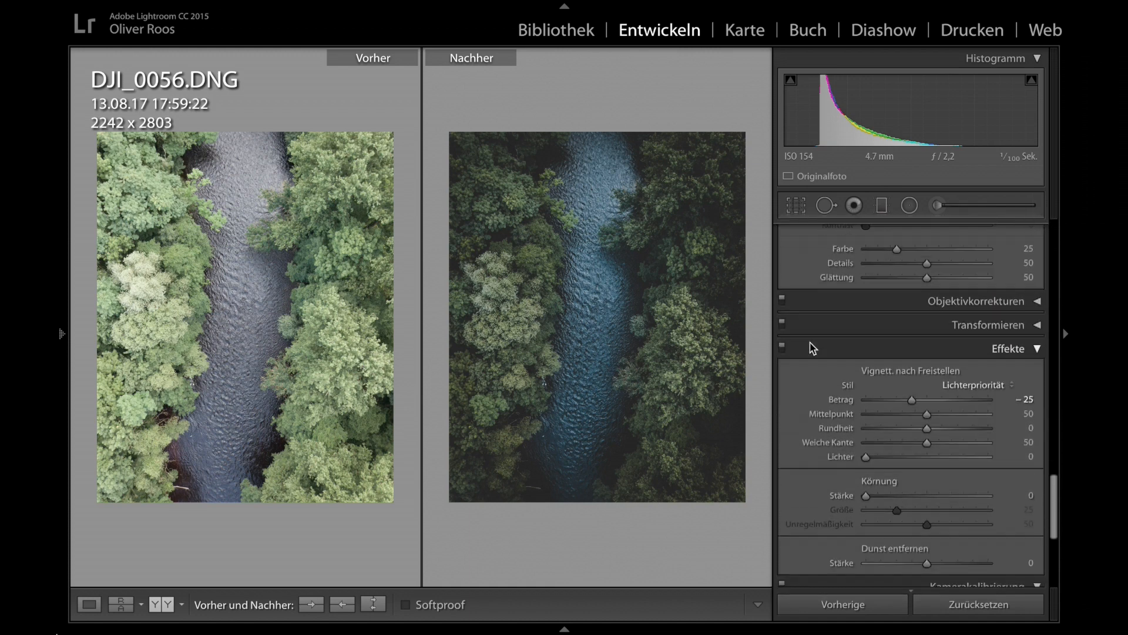
pyautogui.scroll(8, 813, 347)
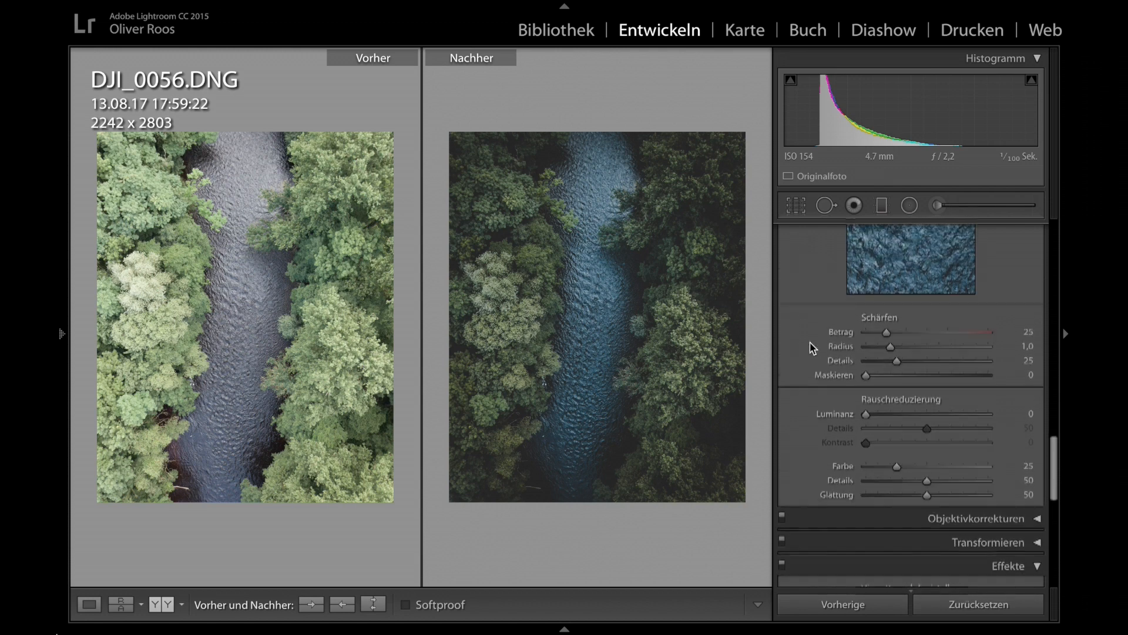
pyautogui.scroll(6, 810, 348)
pyautogui.scroll(-5, 810, 348)
pyautogui.scroll(-8, 813, 348)
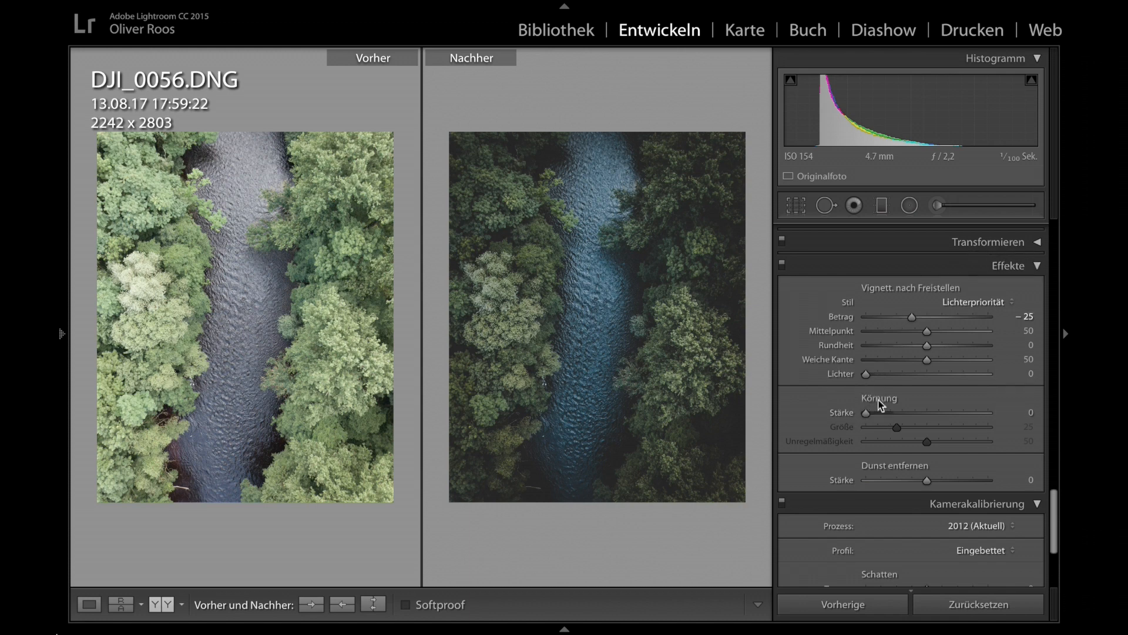
pyautogui.click(644, 343)
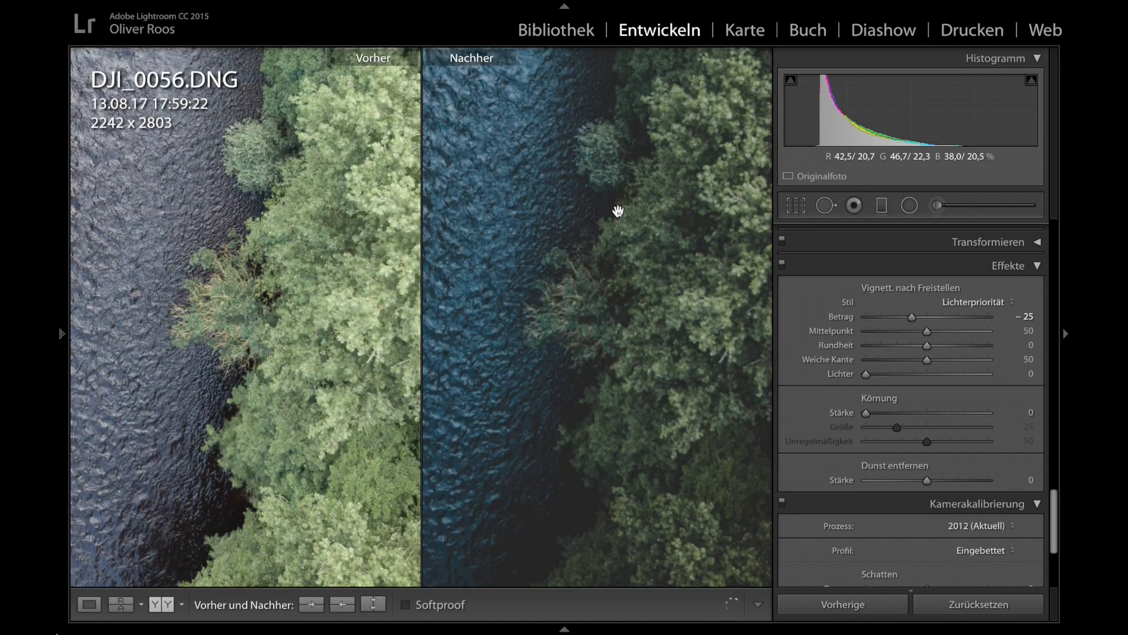
pyautogui.hotkey('ctrl', '+')
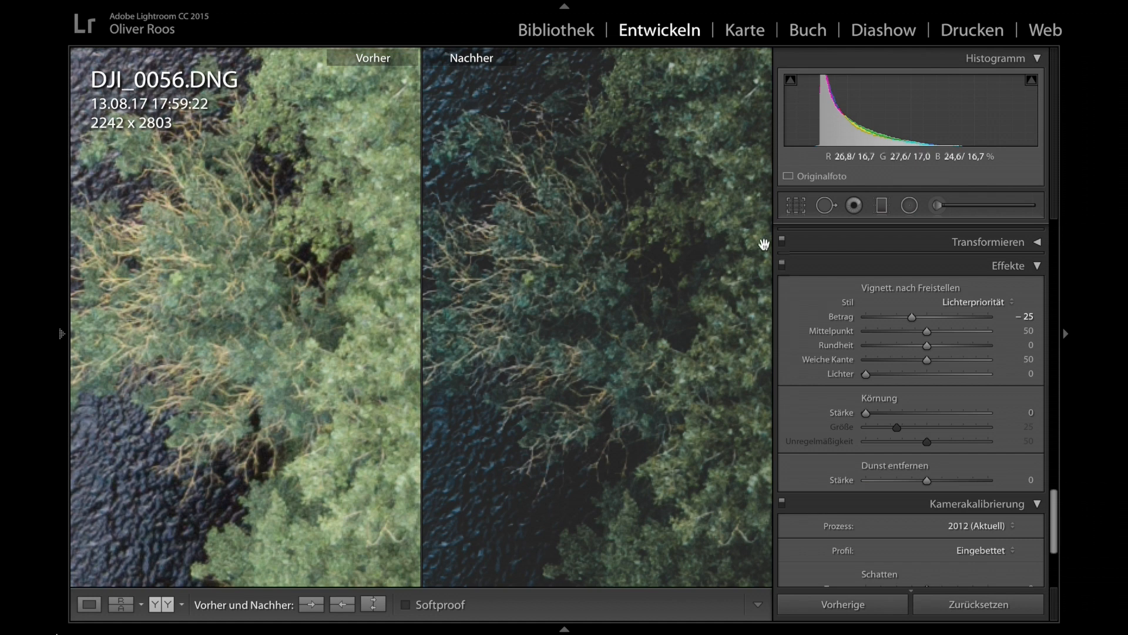
pyautogui.click(1027, 413)
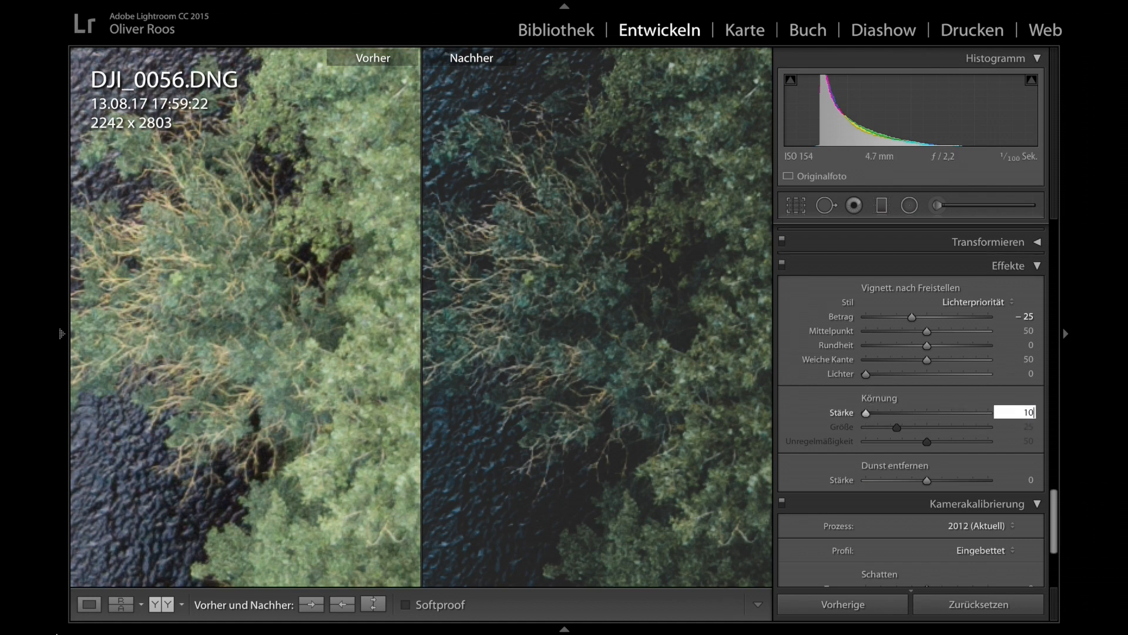
pyautogui.press('Return')
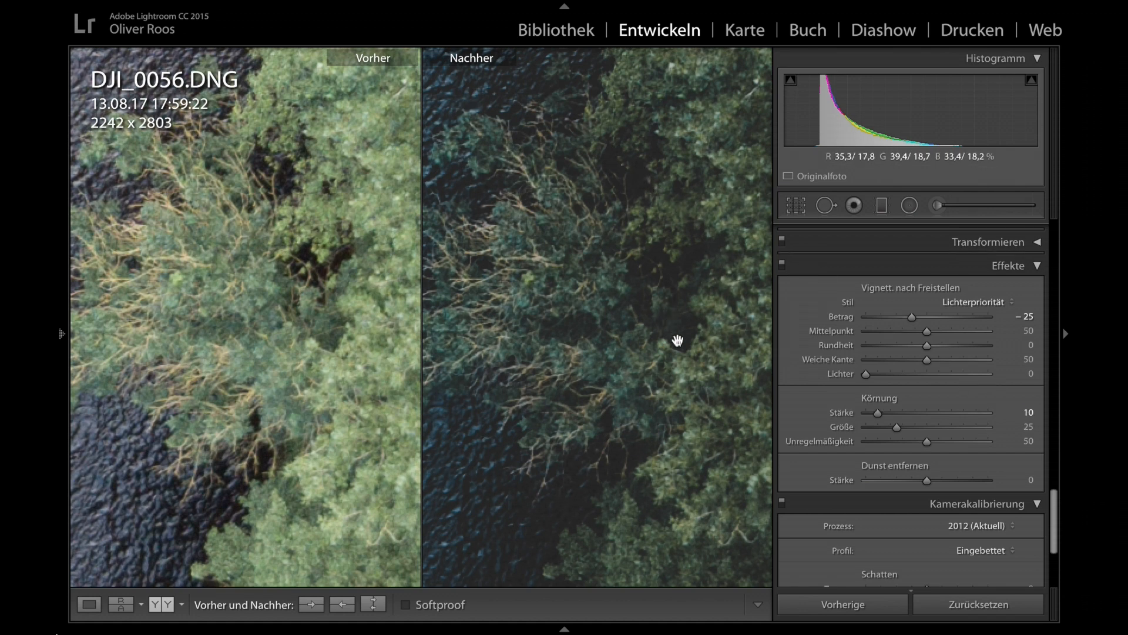
# Reset the grain amount to 0 and restore it to 10 to compare the photo without and with grain.
pyautogui.click(1029, 413)
pyautogui.write('0')
pyautogui.press('Return')
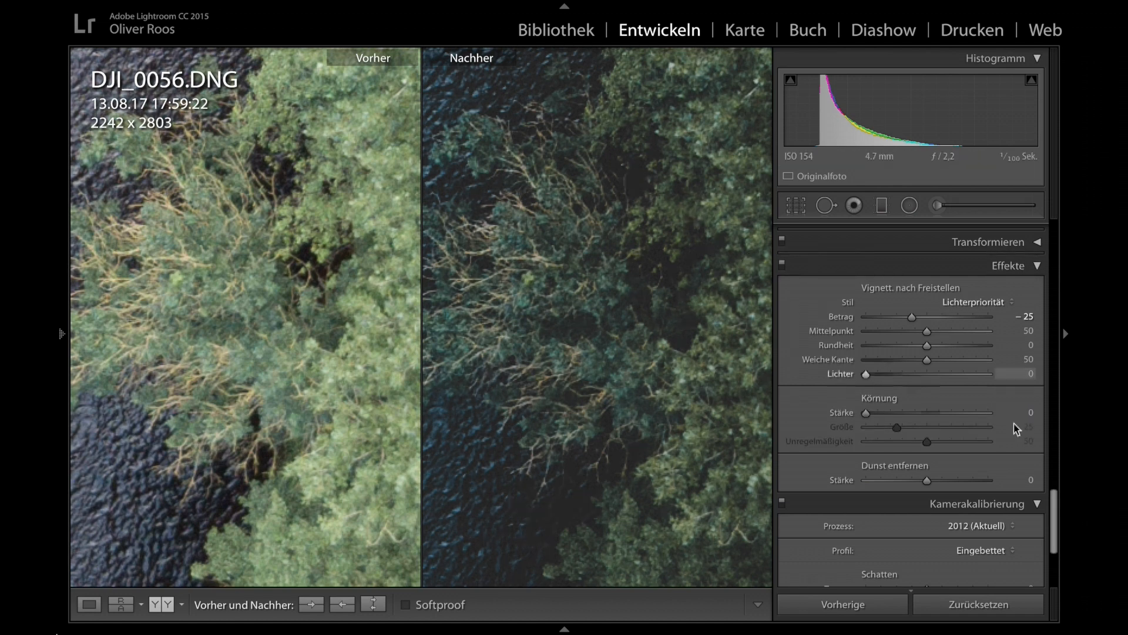
pyautogui.click(1031, 413)
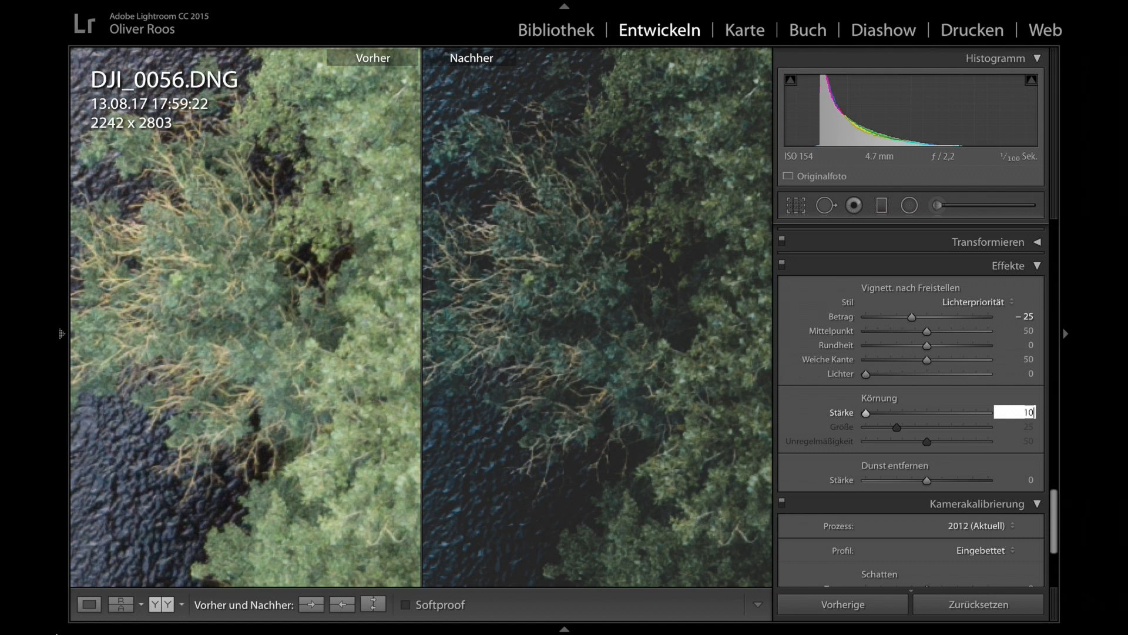
pyautogui.press('Return')
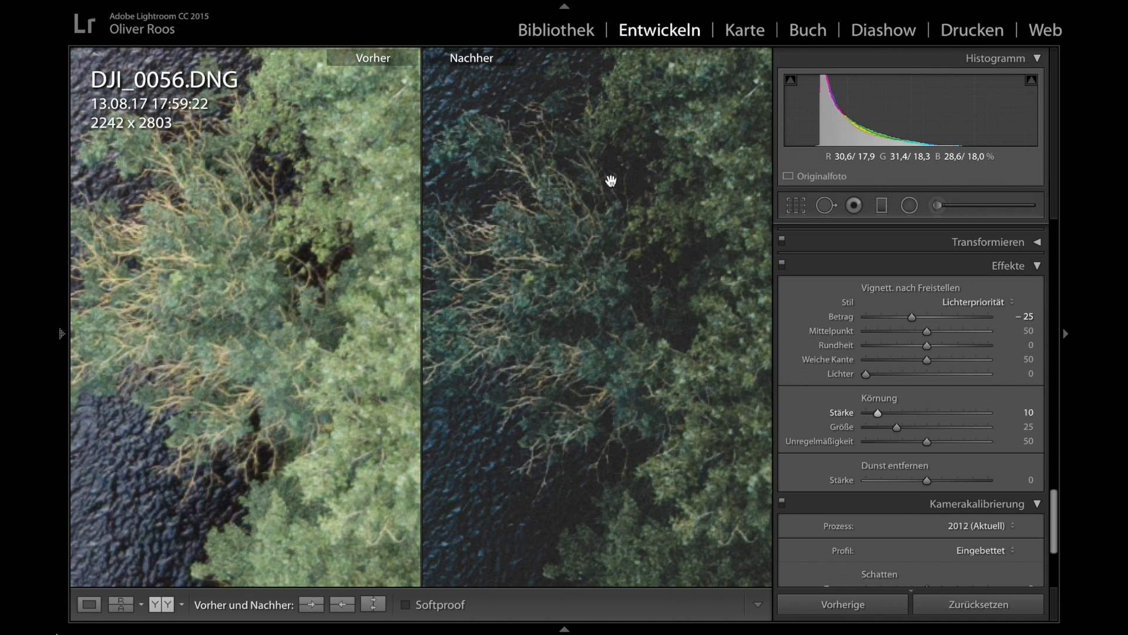
# Reopen the river's radial filter with the whole photo in view and set its exposure to 0,00 and clarity to 50.
pyautogui.click(540, 200)
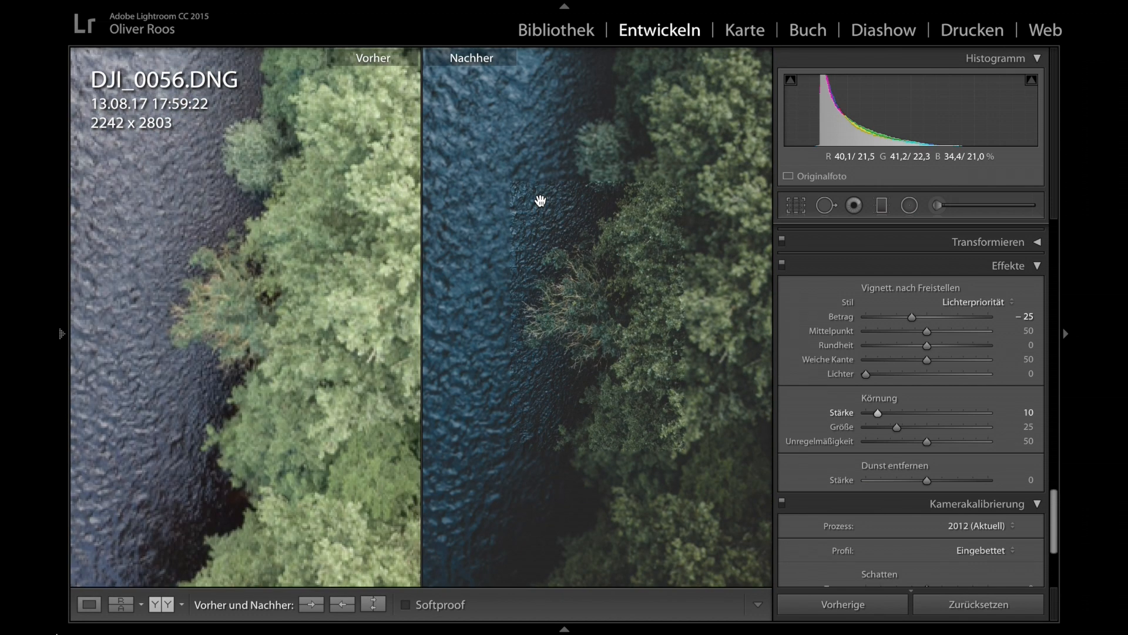
pyautogui.press('super+alt+minus')
pyautogui.press('super+alt+minus')
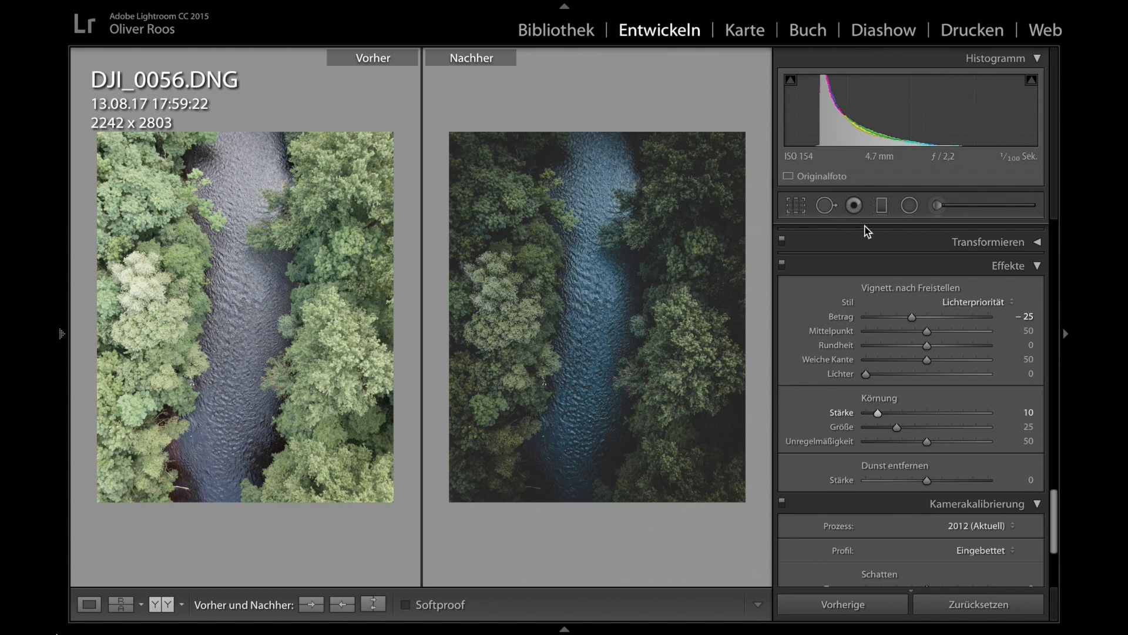
pyautogui.click(909, 206)
pyautogui.click(592, 308)
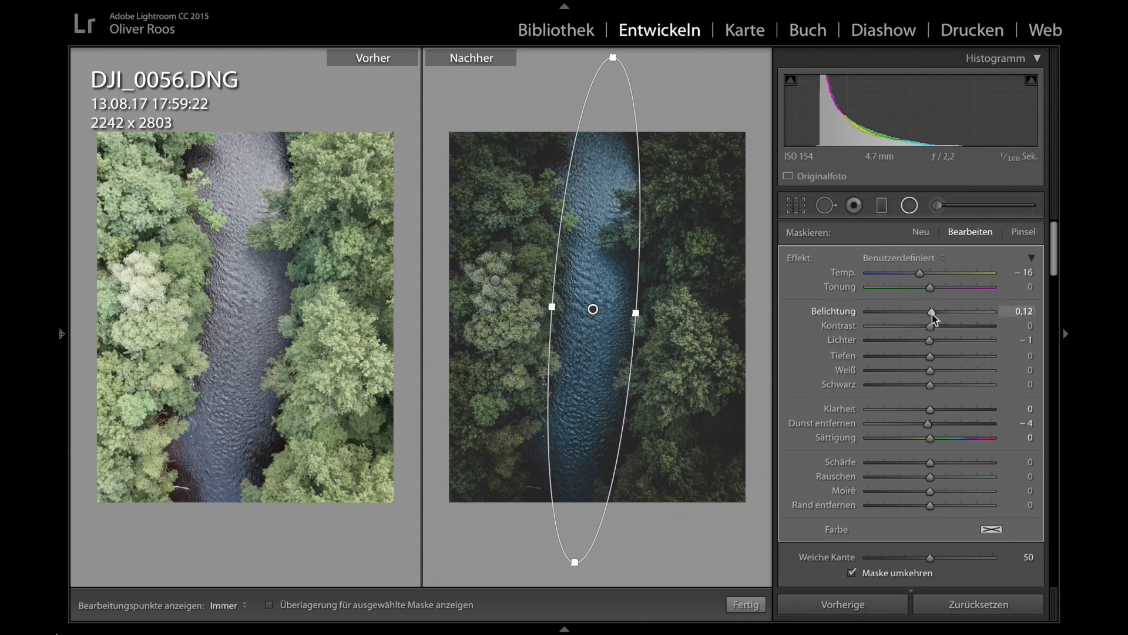
pyautogui.moveTo(930, 312); pyautogui.dragTo(928, 313)
pyautogui.click(1026, 312)
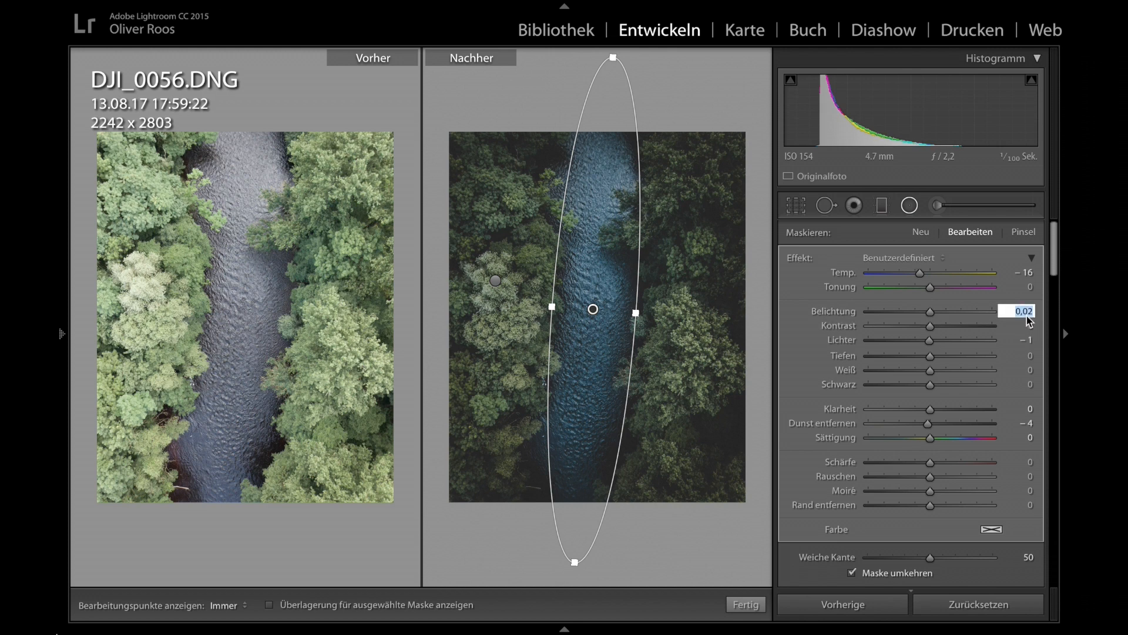
pyautogui.press('Return')
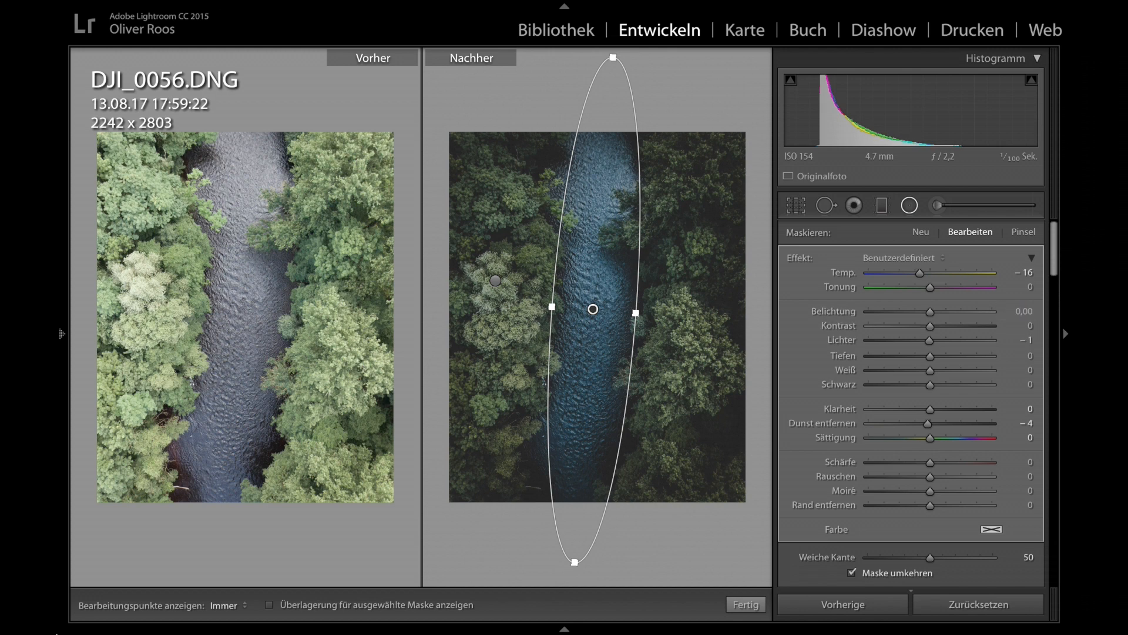
pyautogui.click(952, 410)
pyautogui.moveTo(967, 412); pyautogui.dragTo(964, 409)
# Set the river filter's contrast to 27 and exposure to −0,09, and finish editing it.
pyautogui.click(950, 325)
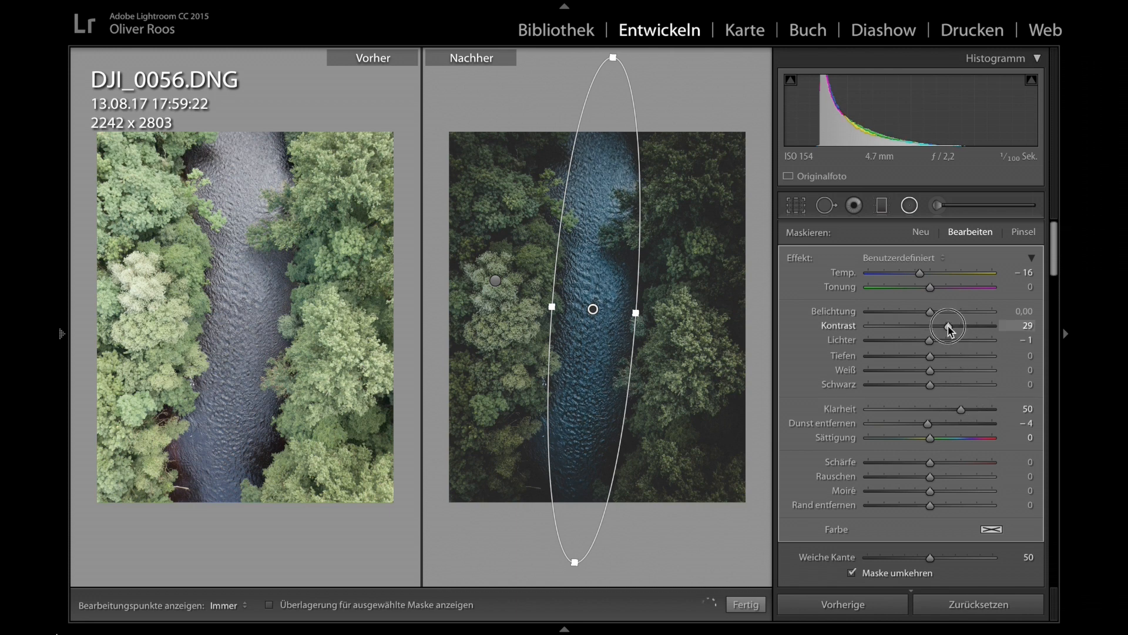
pyautogui.moveTo(949, 326); pyautogui.dragTo(947, 326)
pyautogui.click(928, 317)
pyautogui.moveTo(927, 314); pyautogui.dragTo(926, 315)
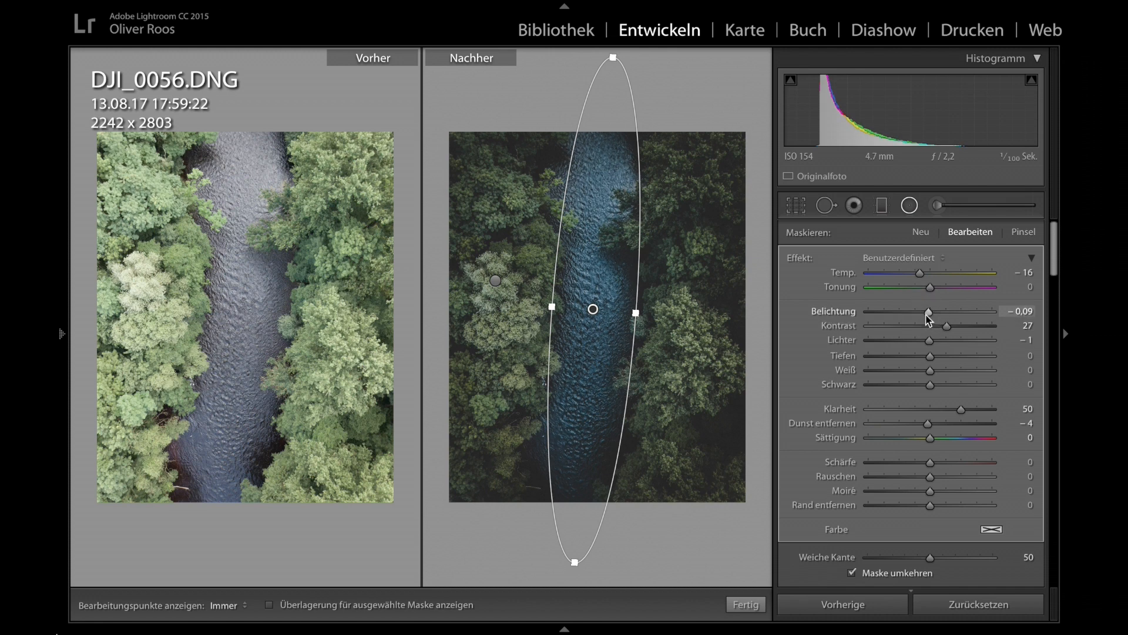
pyautogui.click(745, 605)
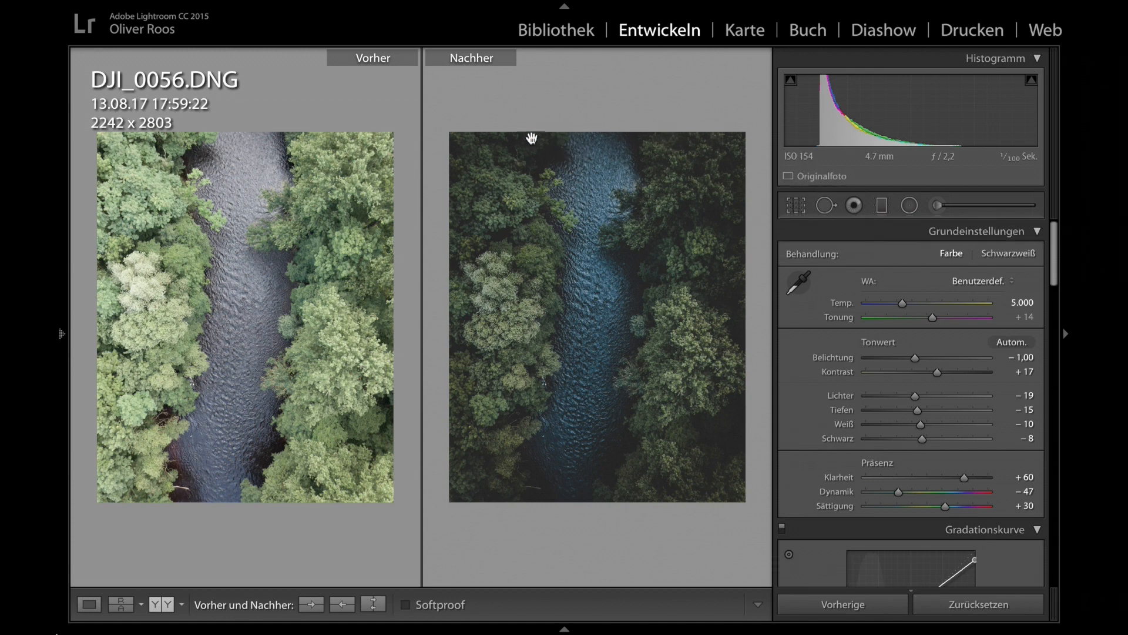
# Draw a horizontal graduated filter down from the photo's upper edge and reset its temperature to 0.
pyautogui.click(886, 209)
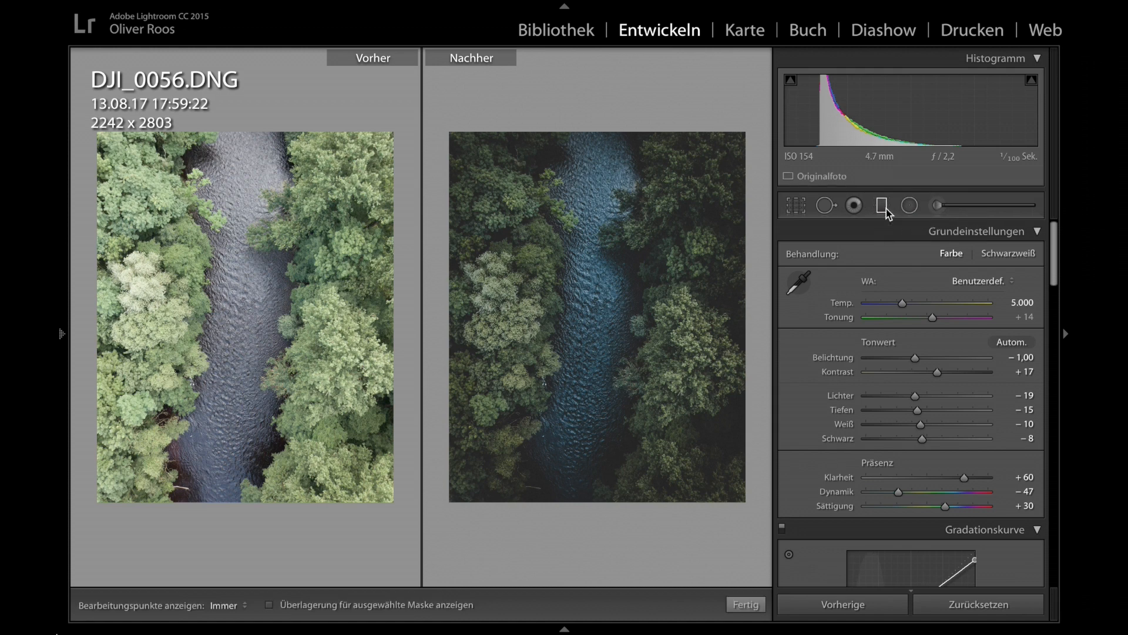
pyautogui.click(887, 209)
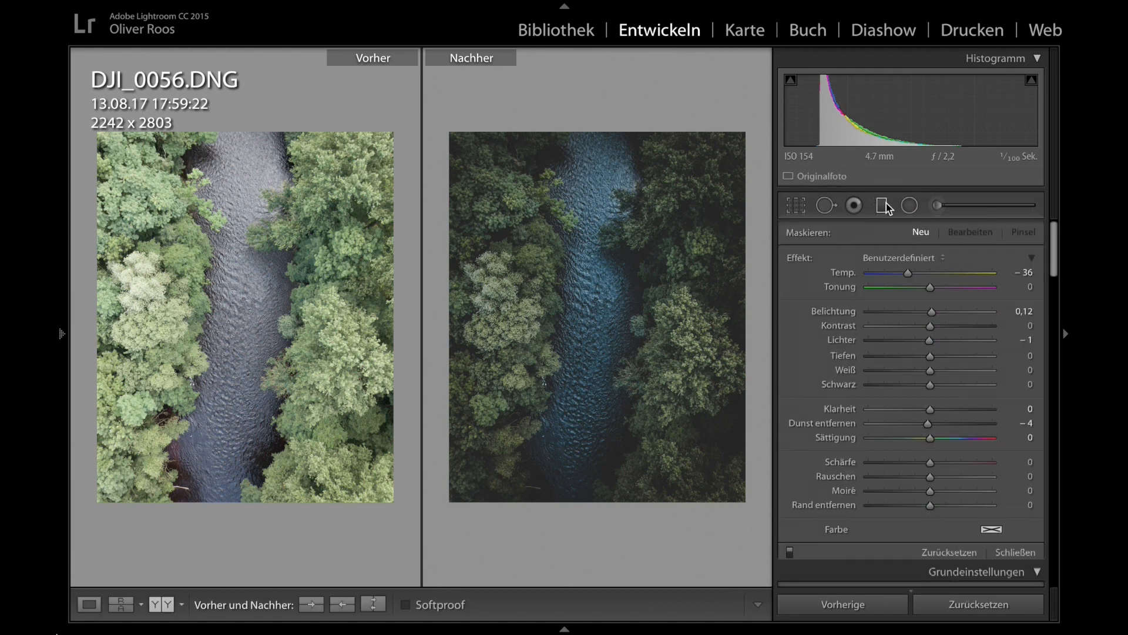
pyautogui.click(888, 210)
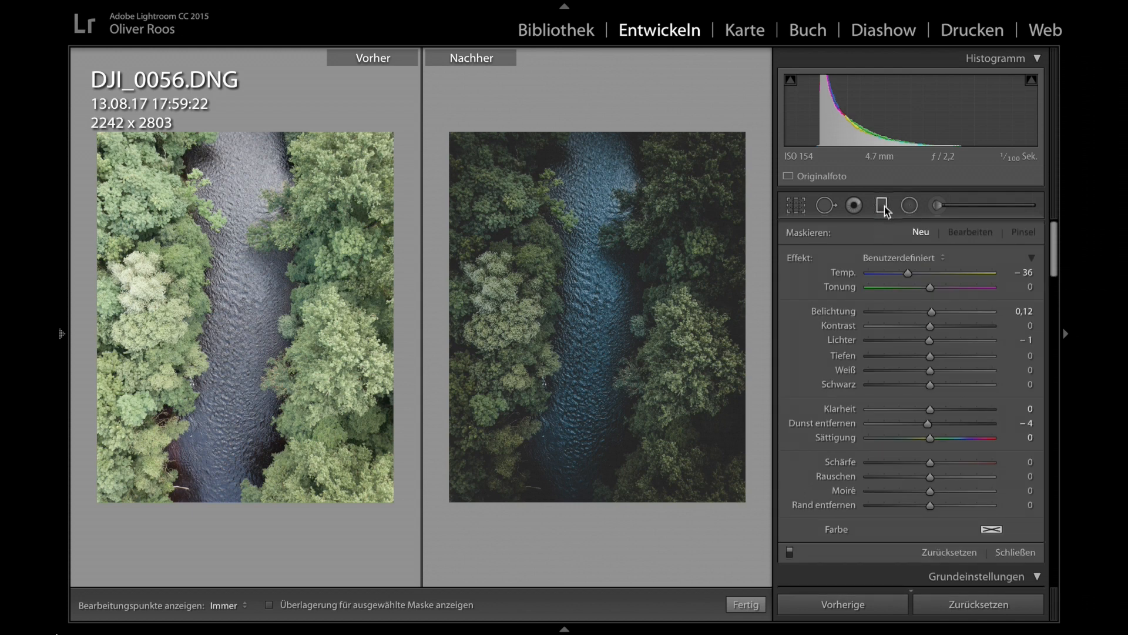
pyautogui.click(597, 135)
pyautogui.moveTo(597, 135); pyautogui.dragTo(597, 204)
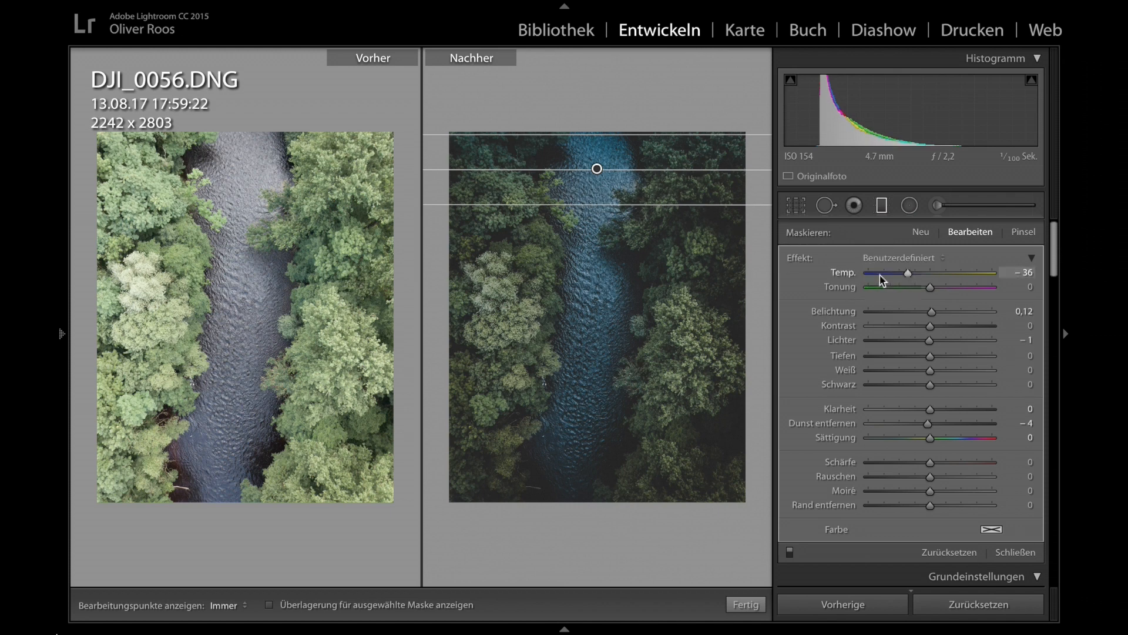
pyautogui.click(933, 274)
pyautogui.click(1029, 273)
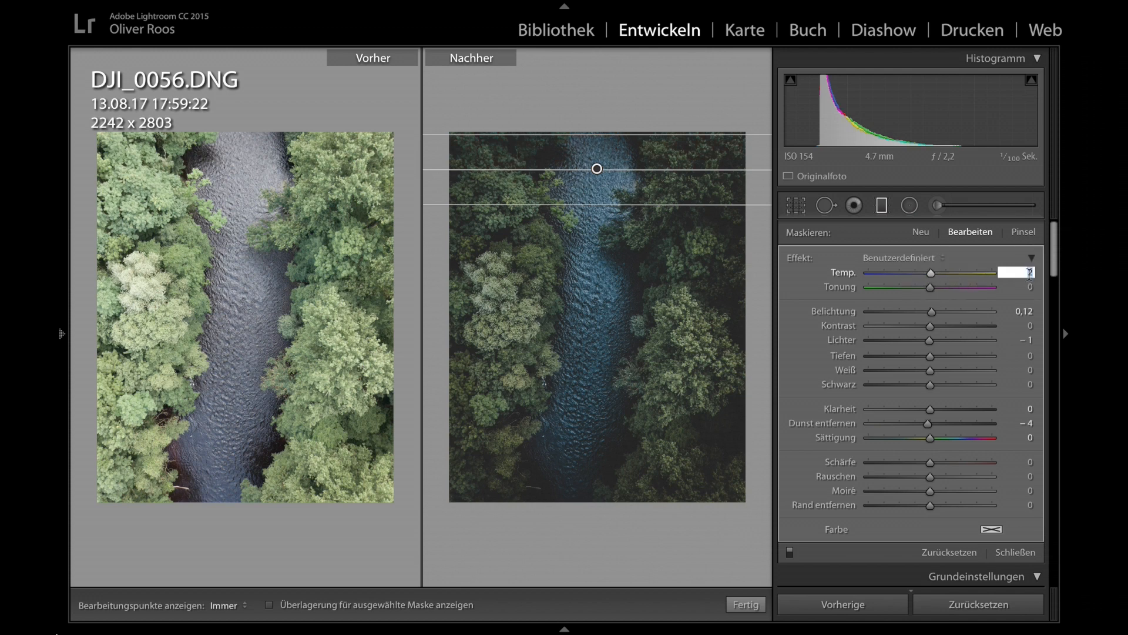
pyautogui.write('0')
pyautogui.press('Return')
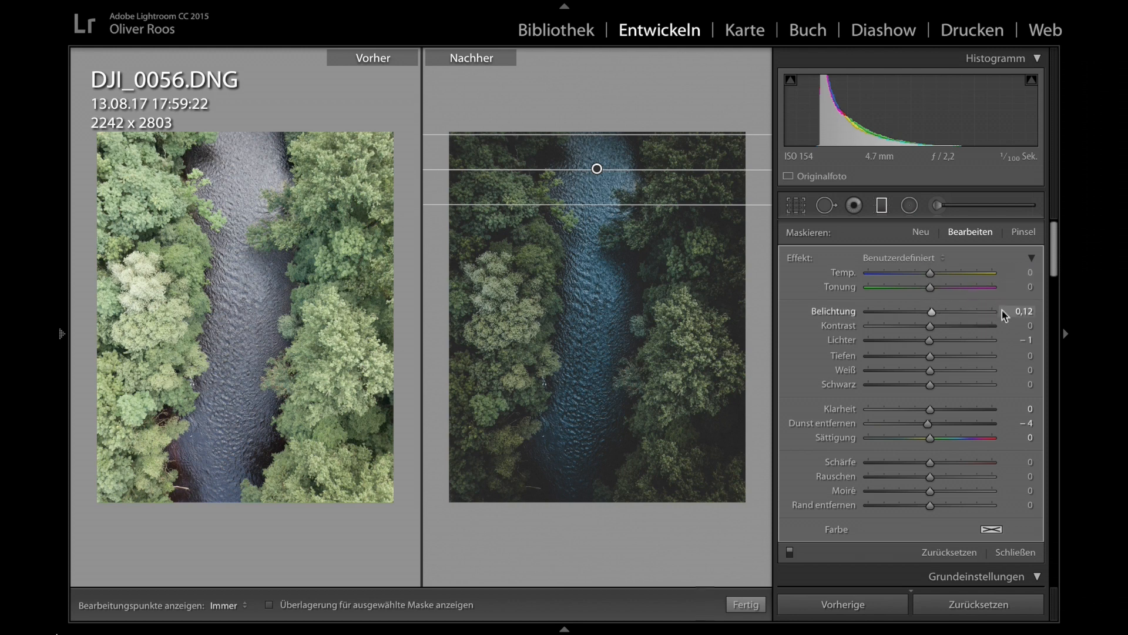
# Darken the graduated filter to exposure −0,72, widen its transition and shift it slightly upward, and finish editing it.
pyautogui.click(1022, 312)
pyautogui.write('00')
pyautogui.press('Return')
pyautogui.click(923, 311)
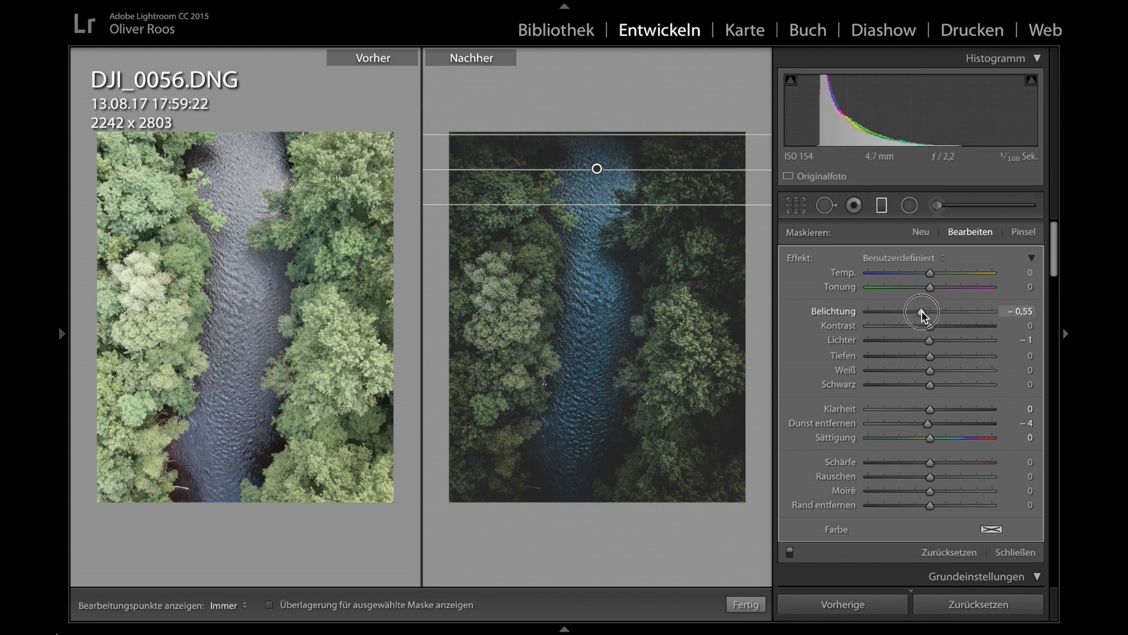
pyautogui.moveTo(594, 212); pyautogui.dragTo(596, 239)
pyautogui.click(917, 313)
pyautogui.moveTo(917, 314); pyautogui.dragTo(919, 313)
pyautogui.click(597, 184)
pyautogui.moveTo(595, 184); pyautogui.dragTo(599, 173)
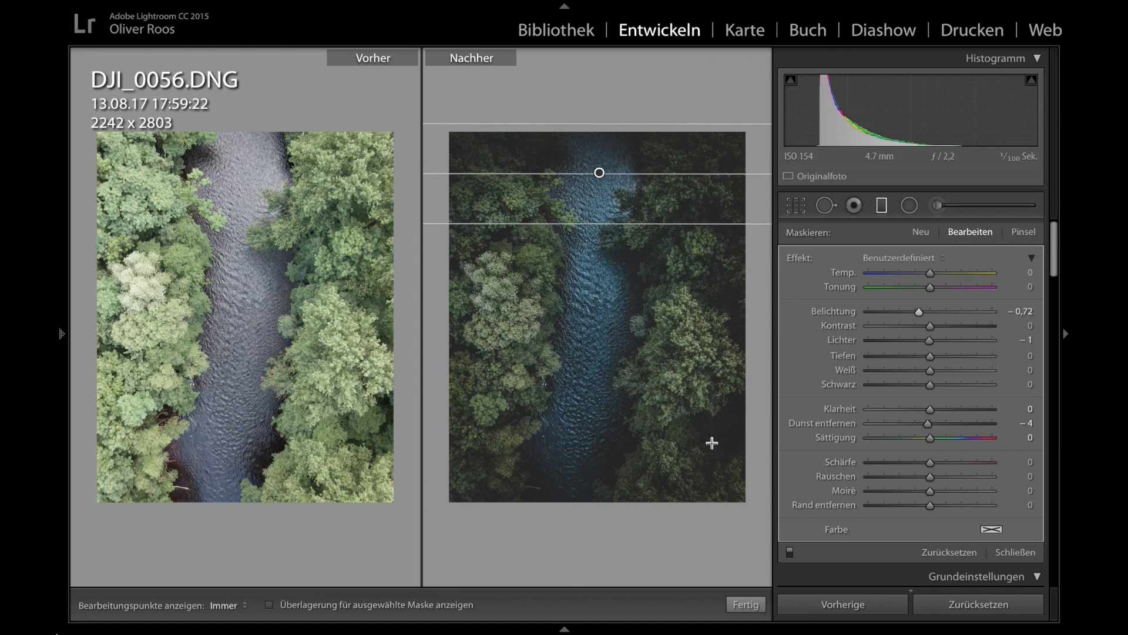
pyautogui.click(745, 605)
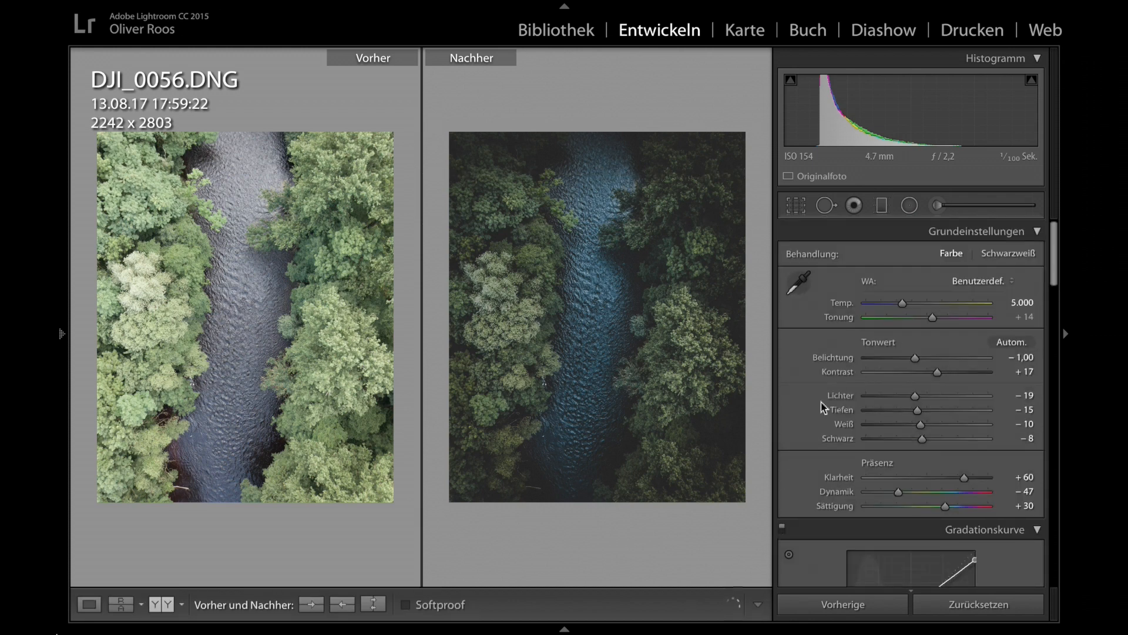
pyautogui.scroll(-15, 823, 400)
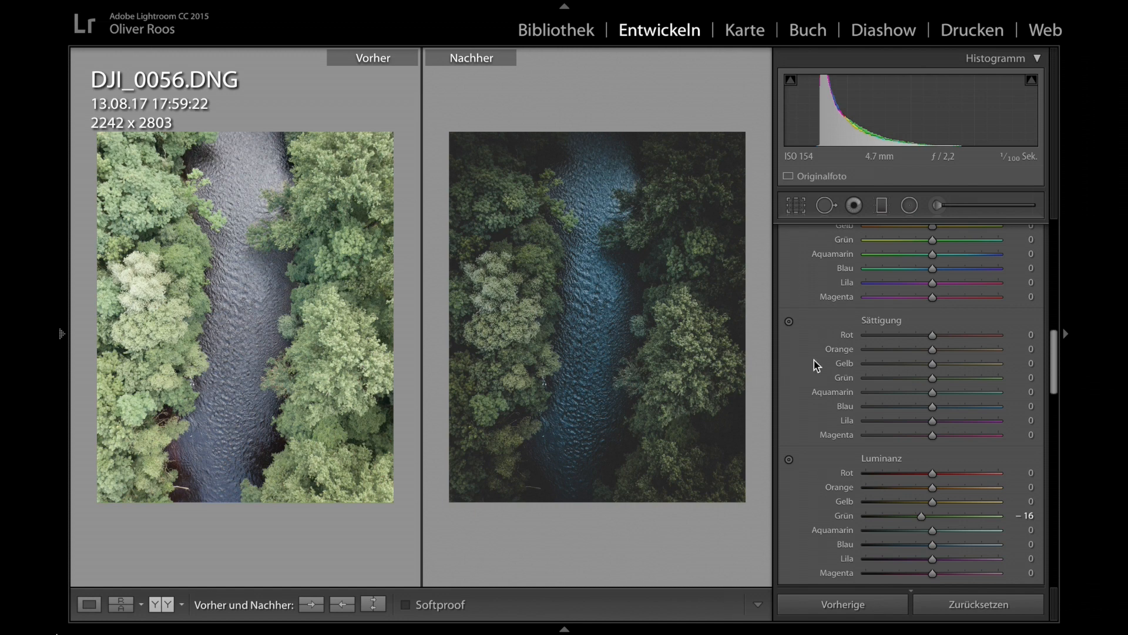
pyautogui.scroll(-10, 814, 361)
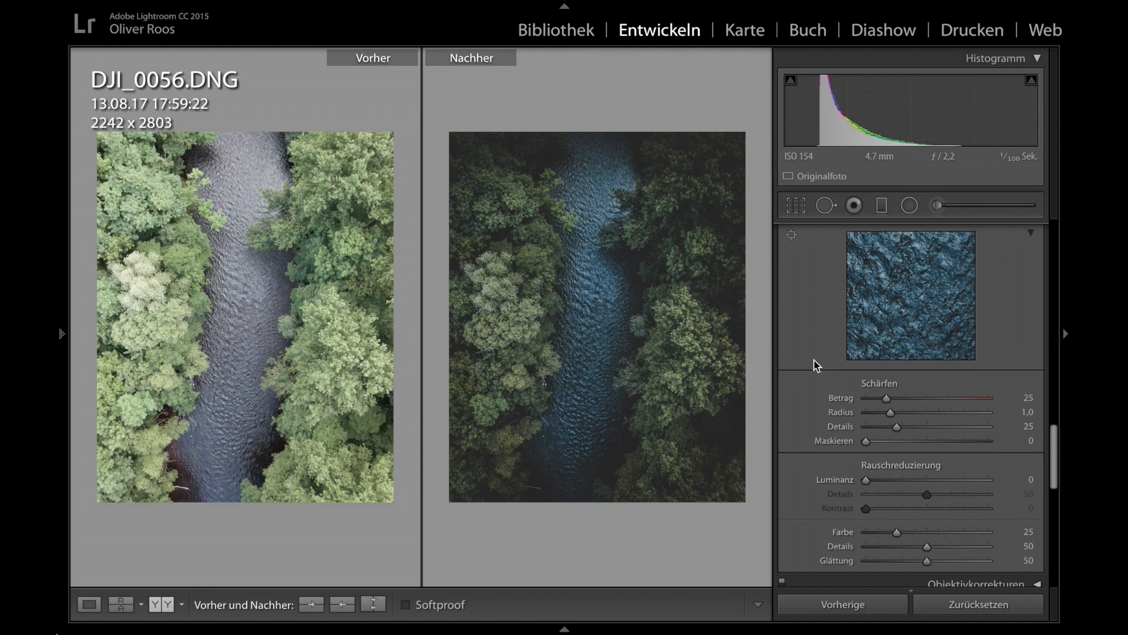
pyautogui.scroll(-10, 814, 360)
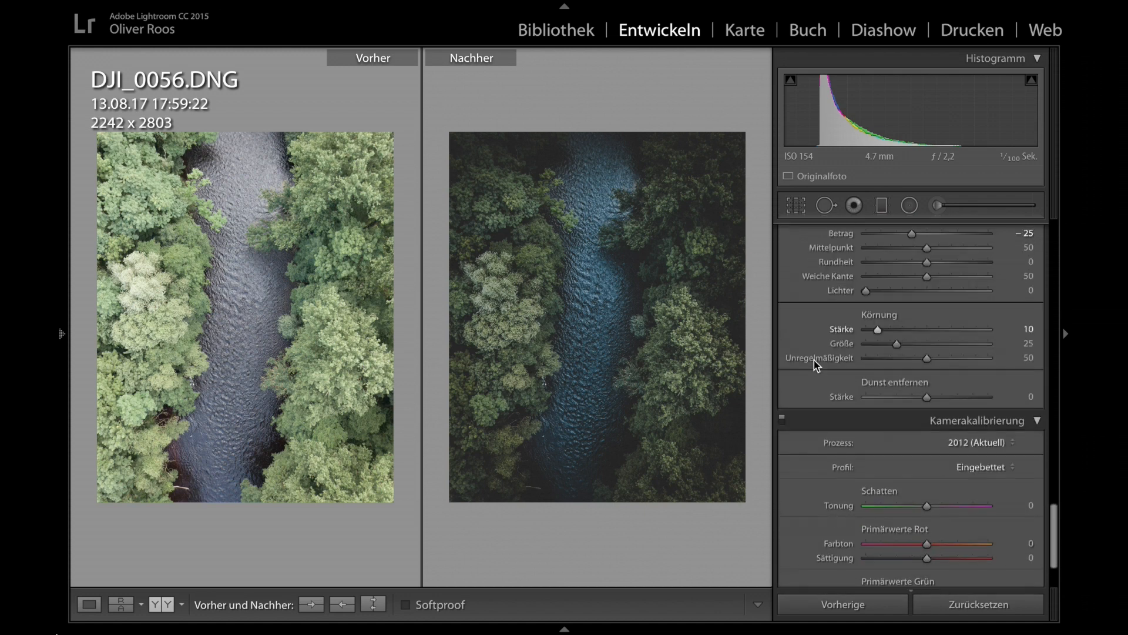